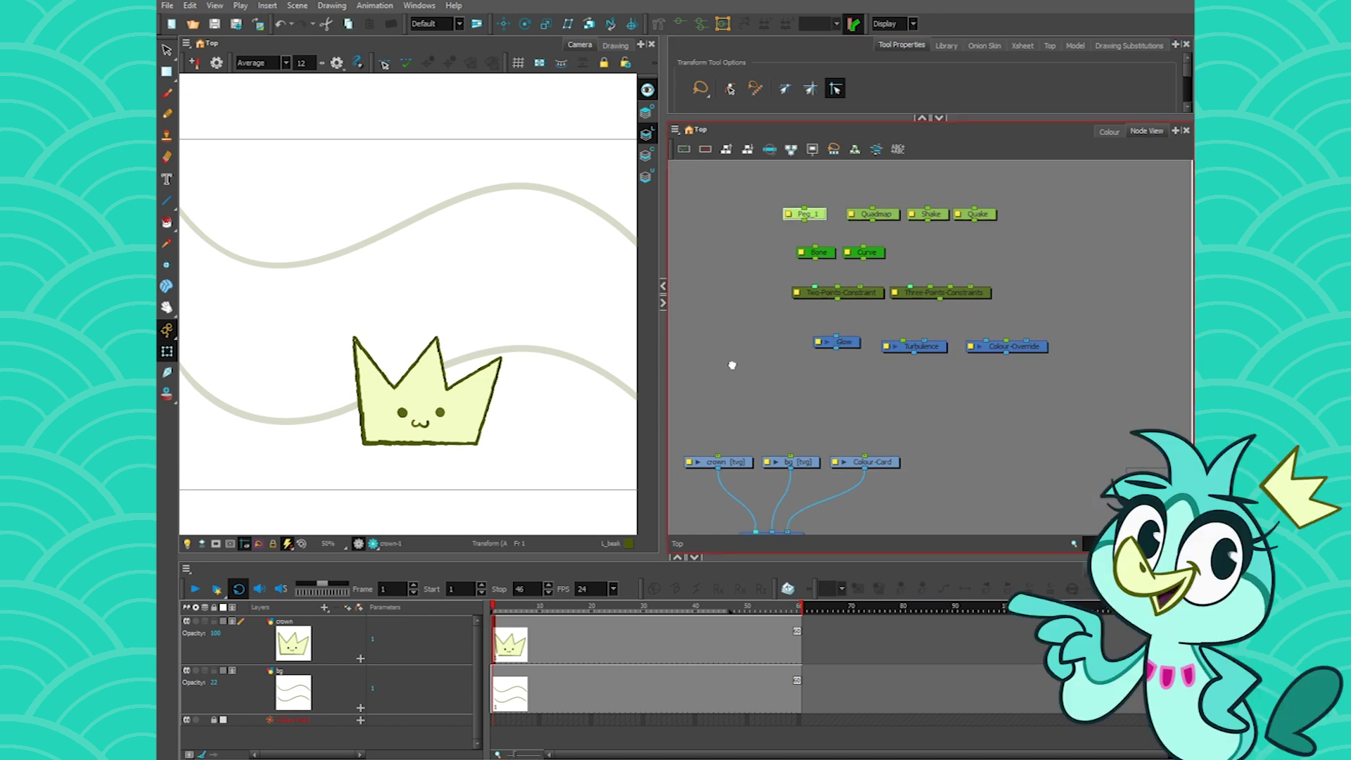
Add a parent peg to the crown drawing and use it to move the crown up between the two wavy lines
left_click_drag(730, 365, 830, 272)
left_click(832, 380)
key("ctrl+p")
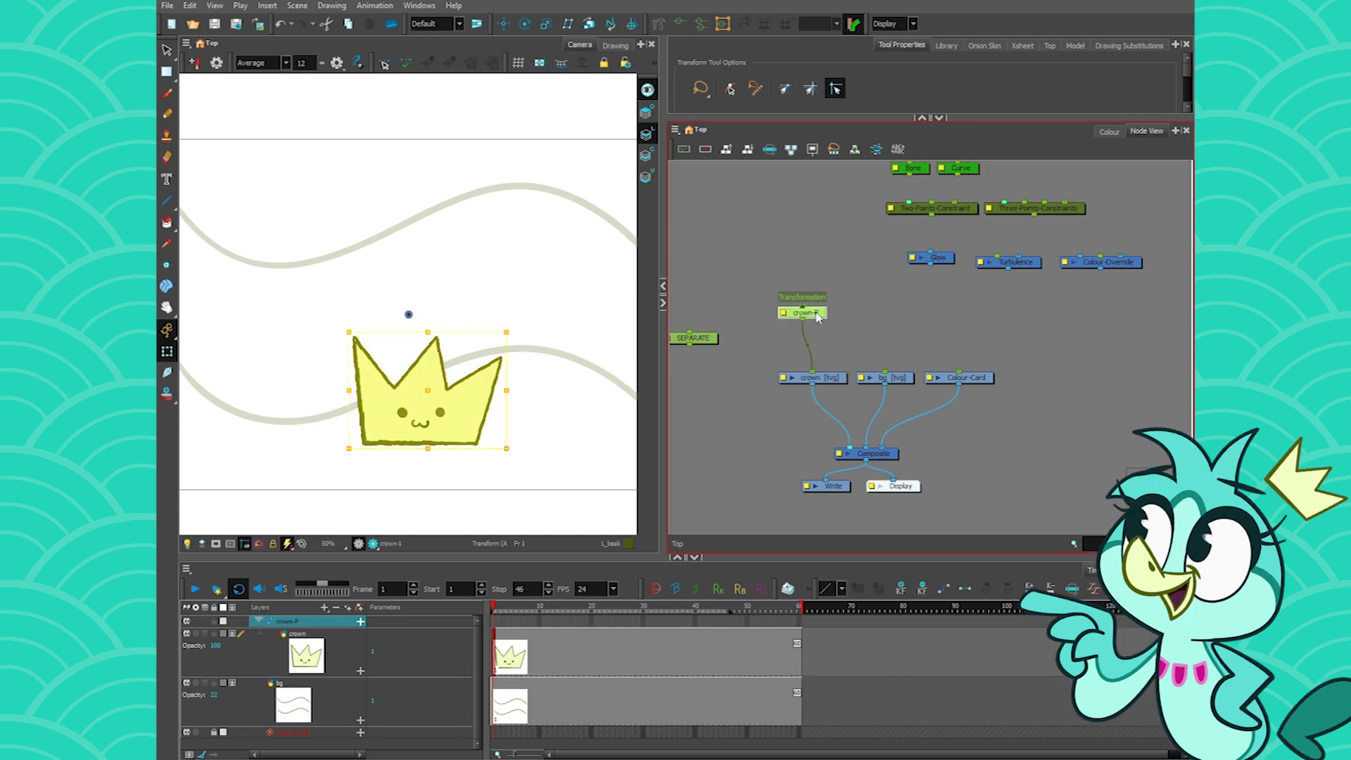
left_click(817, 326)
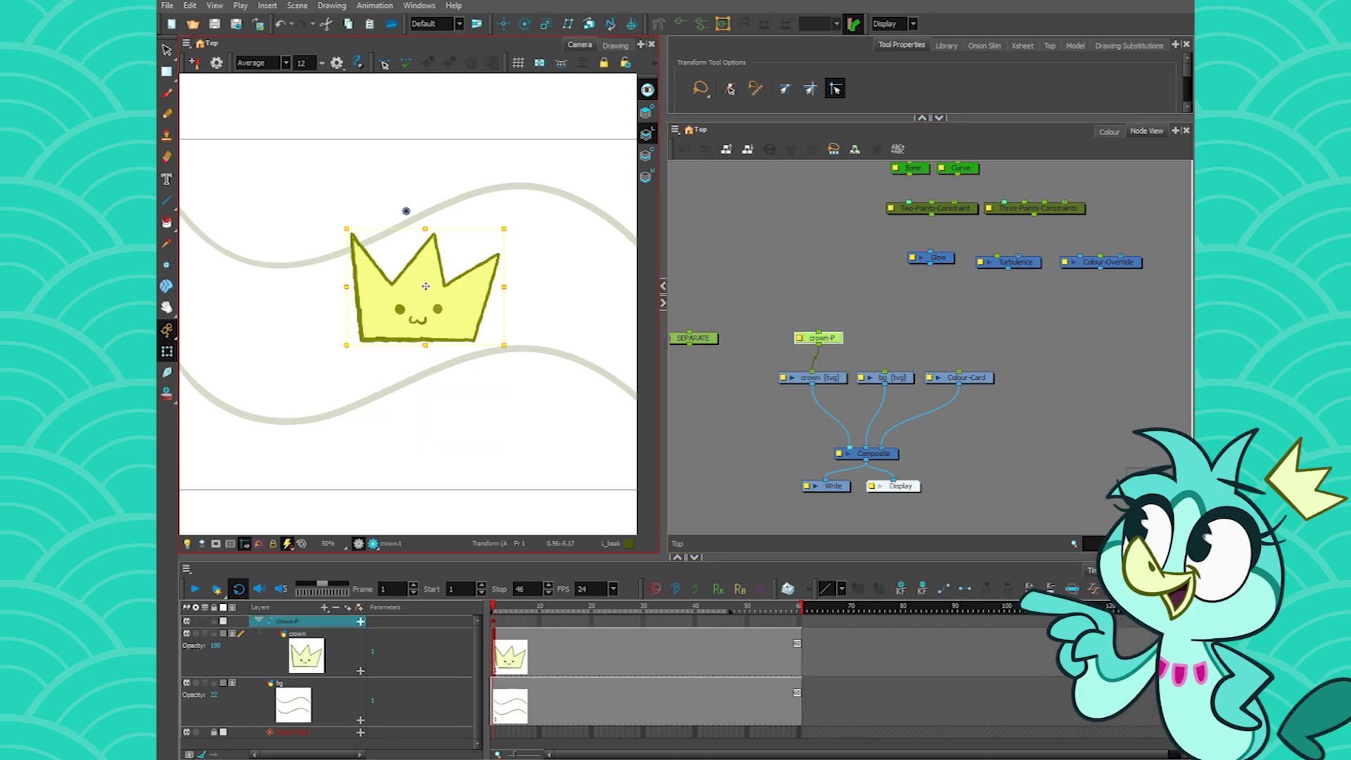
left_click_drag(416, 303, 414, 275)
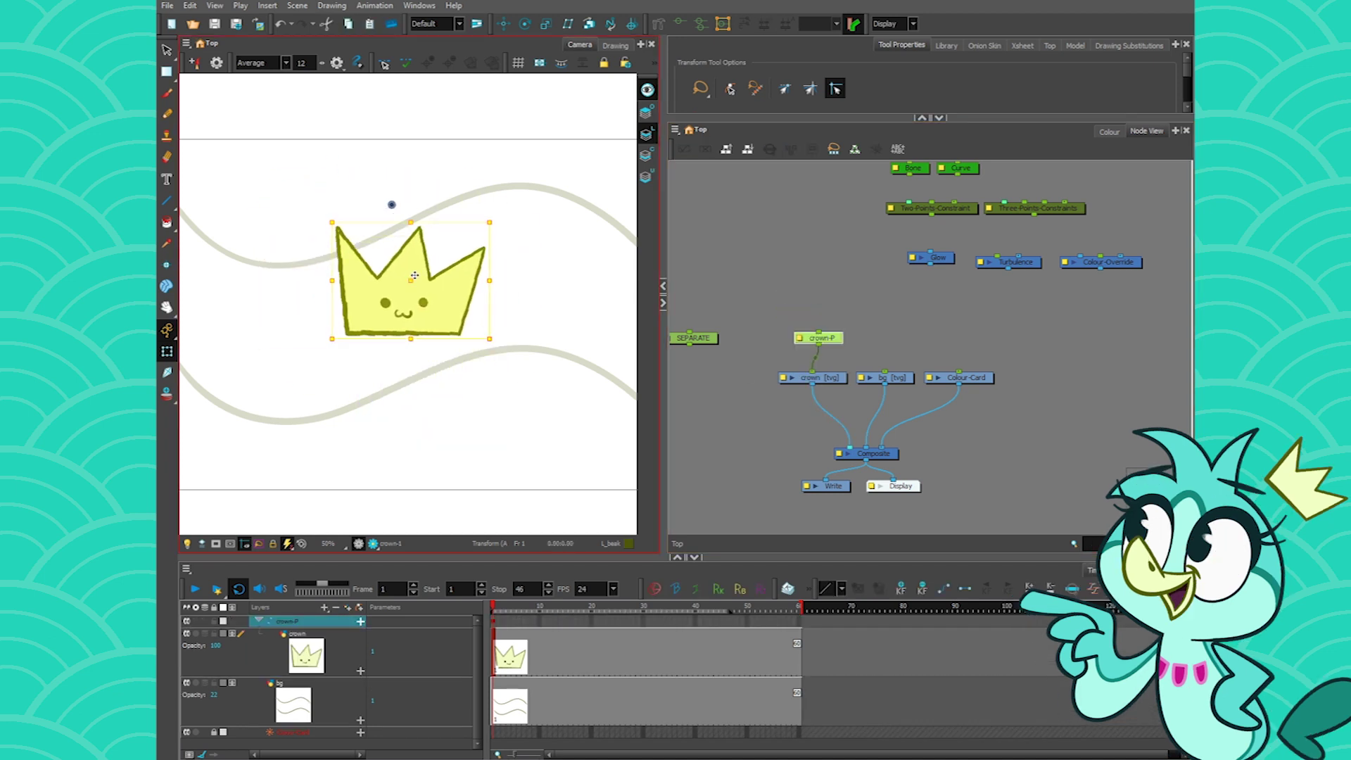
scroll(816, 357, "down", 1)
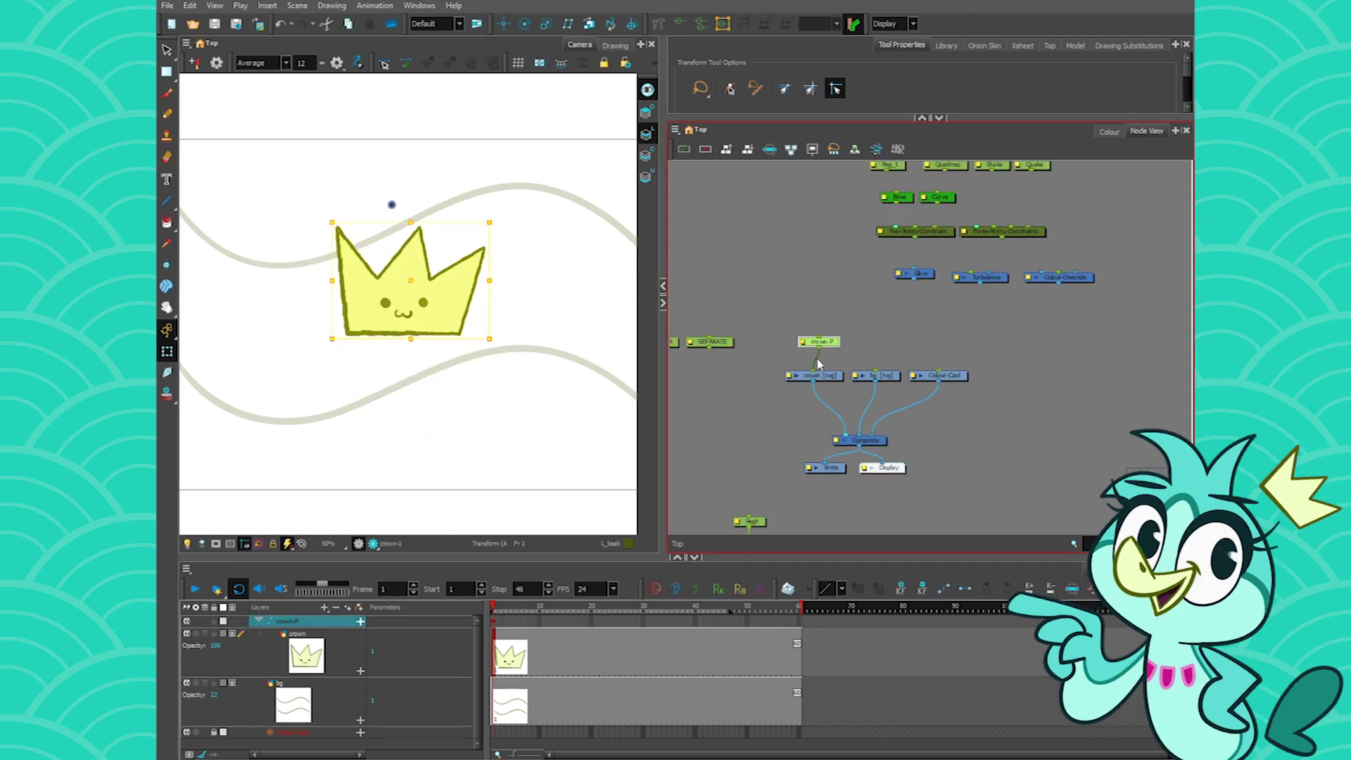
Disconnect the crown-P peg from the crown drawing and undo the disconnection
scroll(816, 357, "up", 8)
left_click_drag(844, 299, 841, 295)
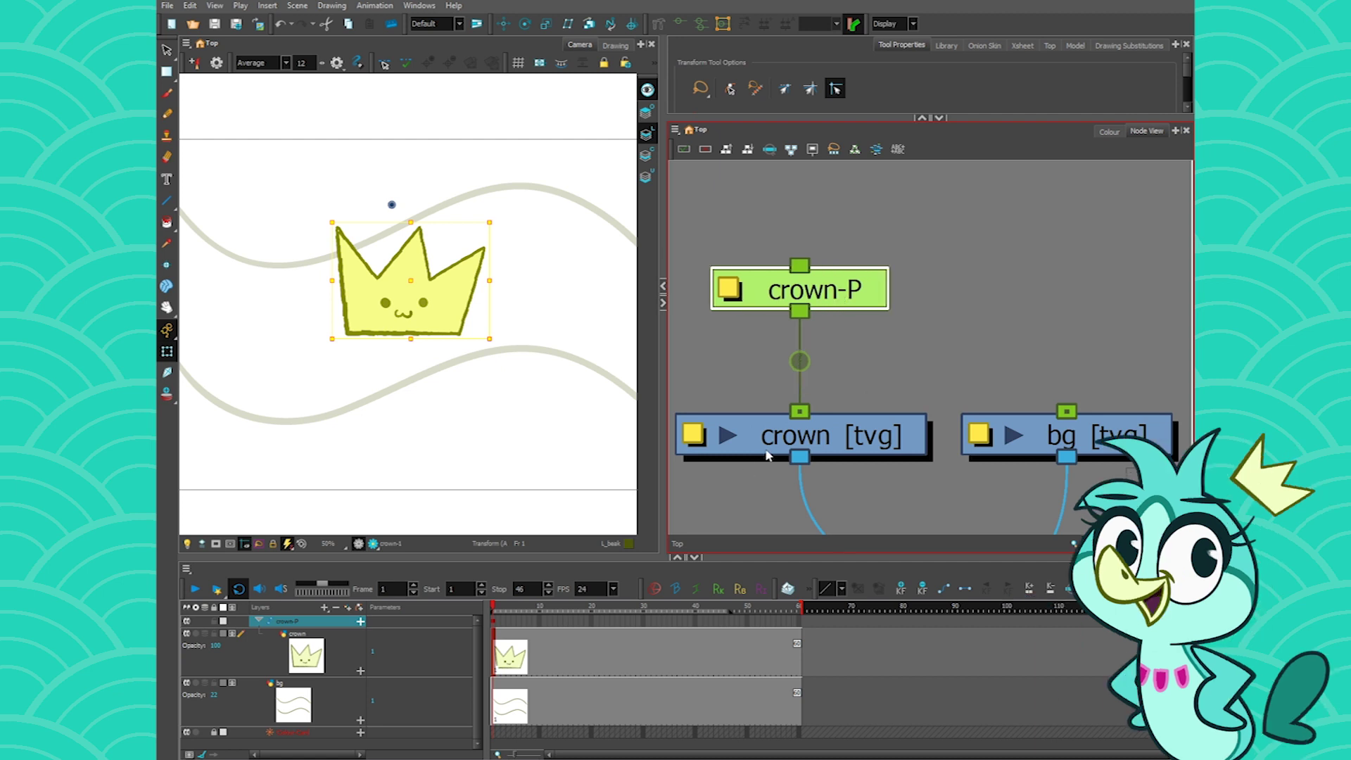
left_click_drag(800, 413, 732, 358)
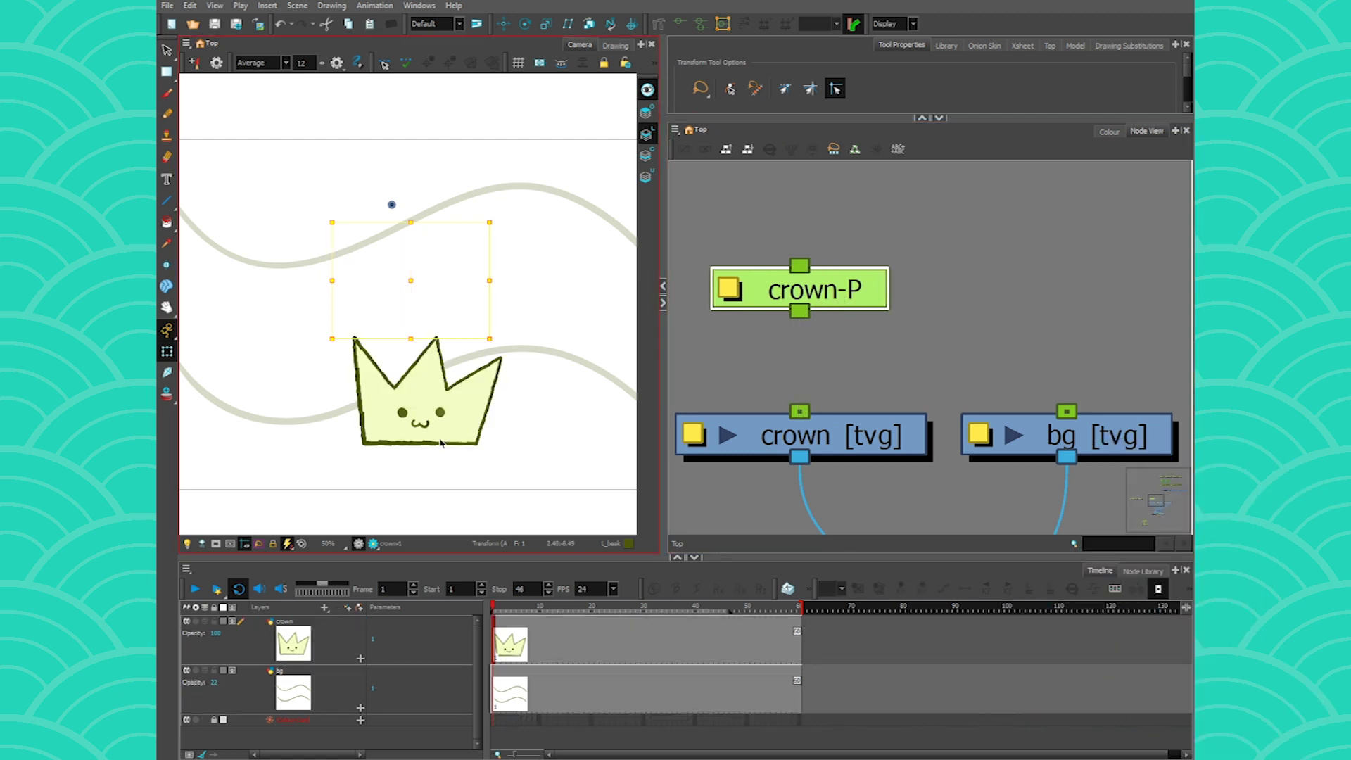
key("ctrl+z")
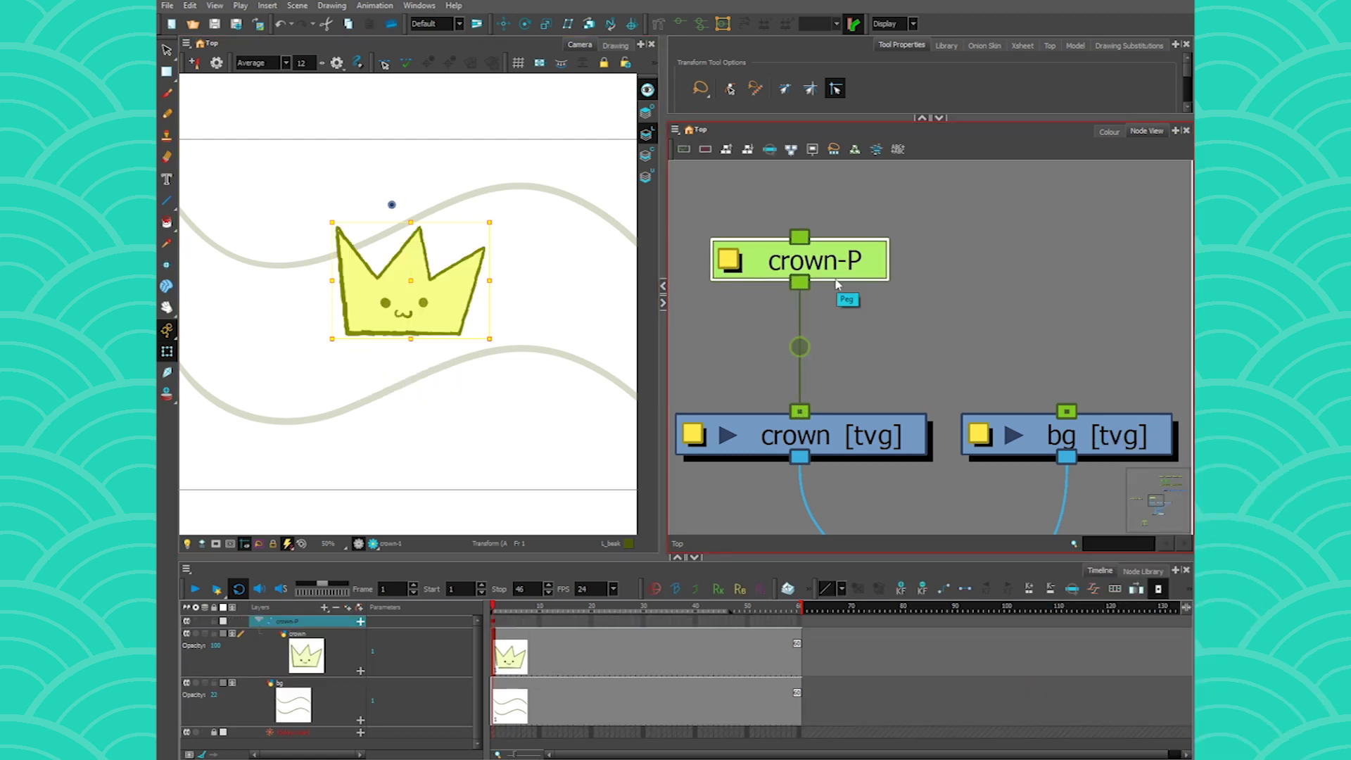
Connect the crown-P peg to the bg drawing and remove its connection to the crown drawing
left_click_drag(799, 285, 1050, 415)
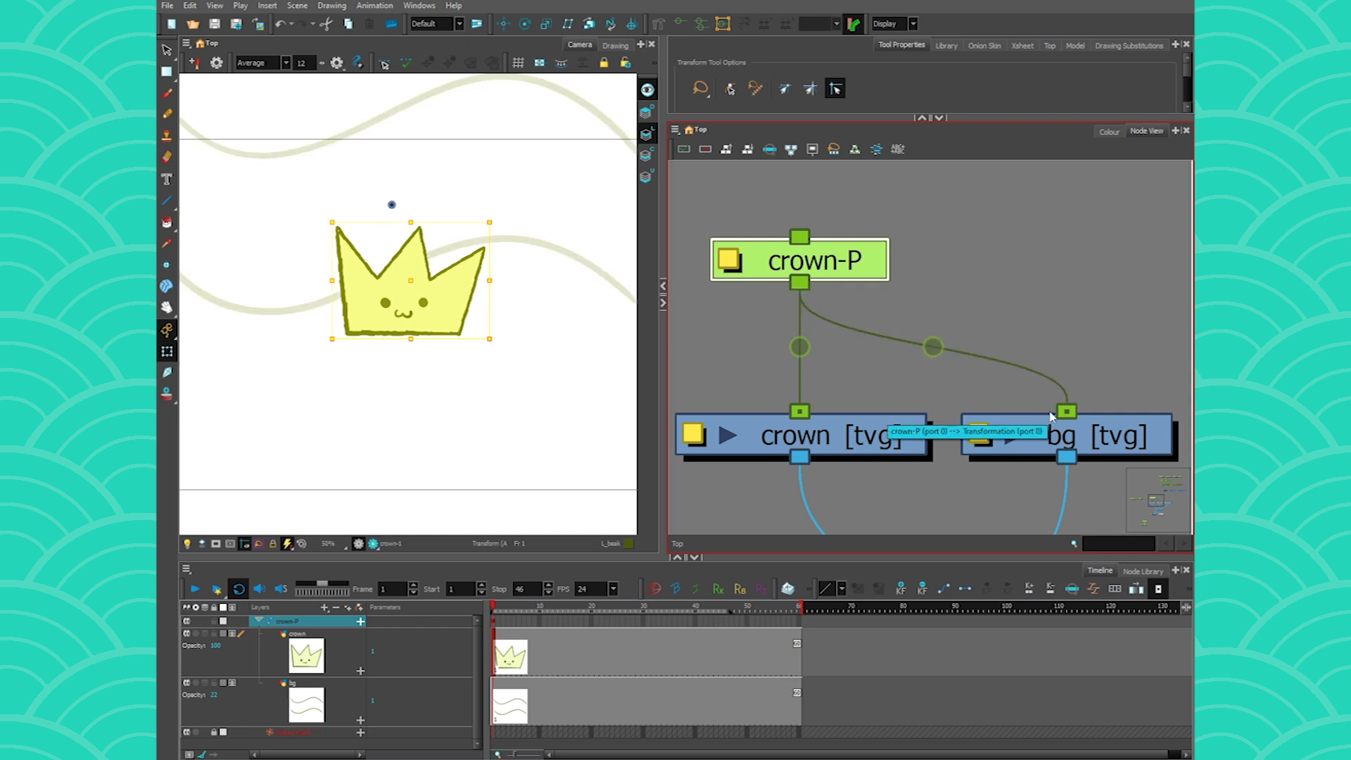
left_click_drag(837, 260, 837, 232)
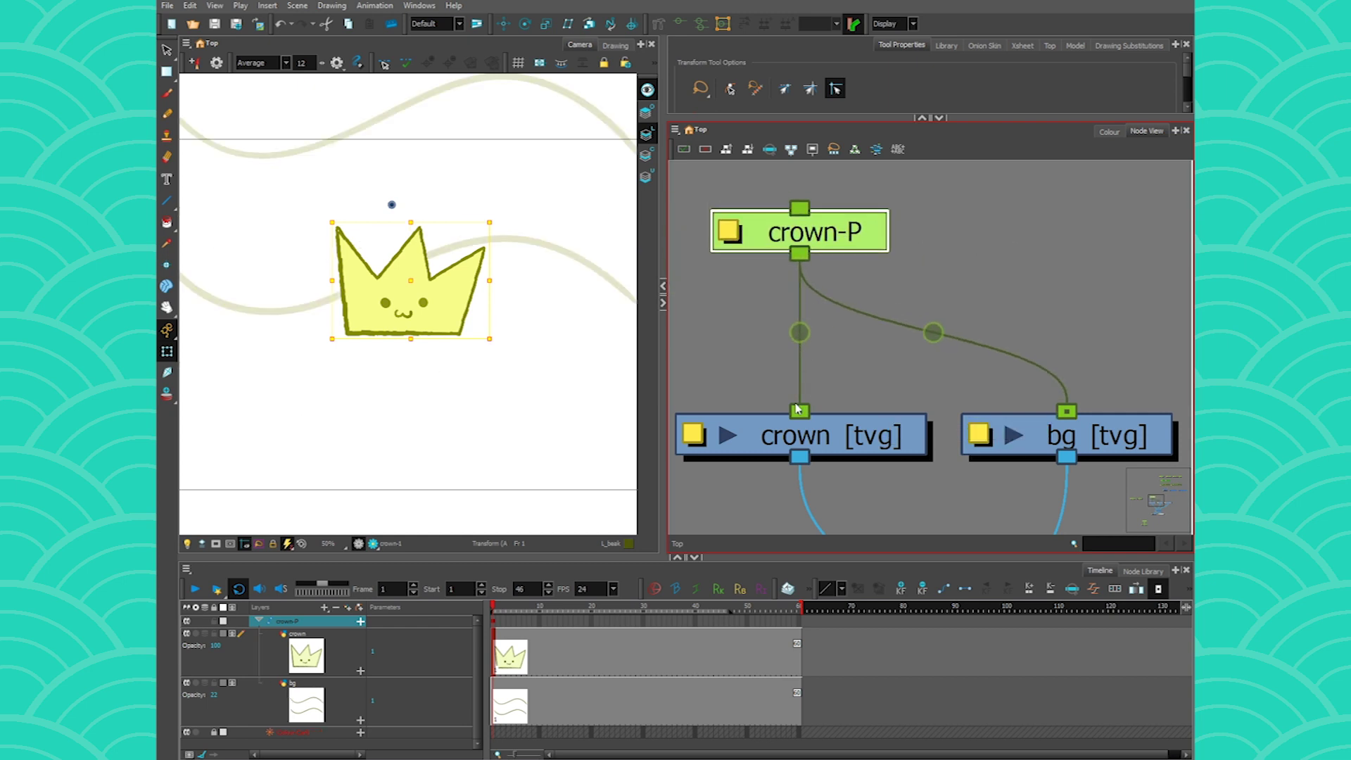
left_click_drag(800, 412, 722, 321)
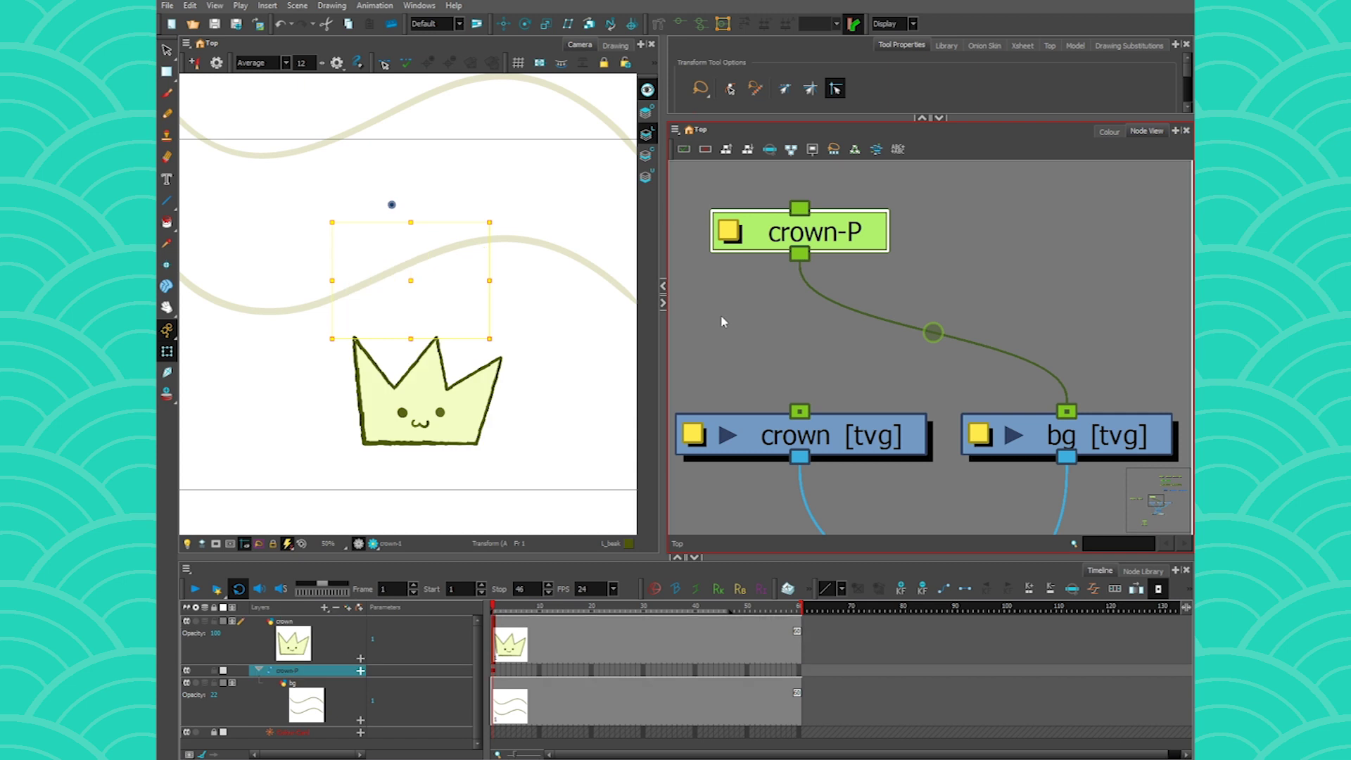
Detach the crown-P peg from the bg drawing and reconnect it to the crown drawing
left_click_drag(1067, 412, 827, 285)
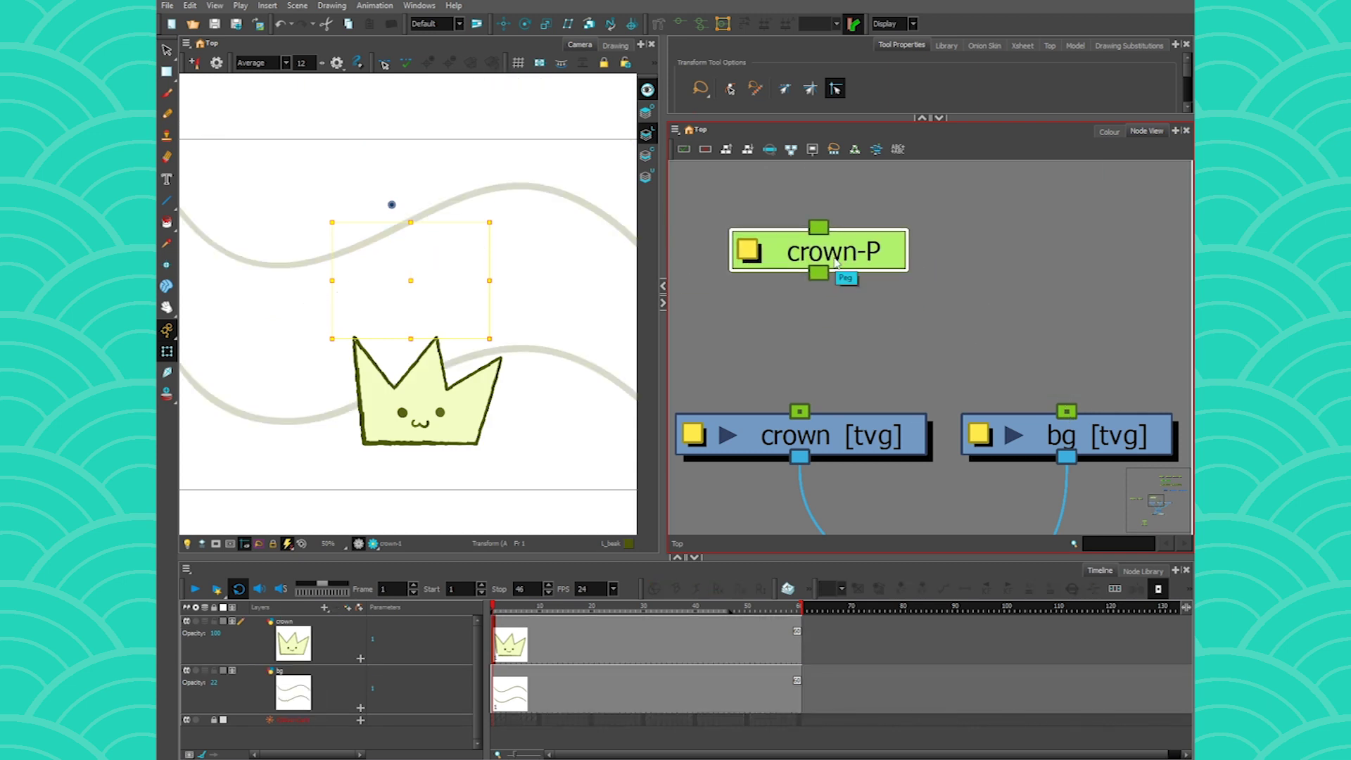
mouse_move(881, 244)
left_mouse_down()
mouse_move(771, 216)
mouse_move(858, 233)
left_mouse_up()
left_click_drag(800, 266, 808, 415)
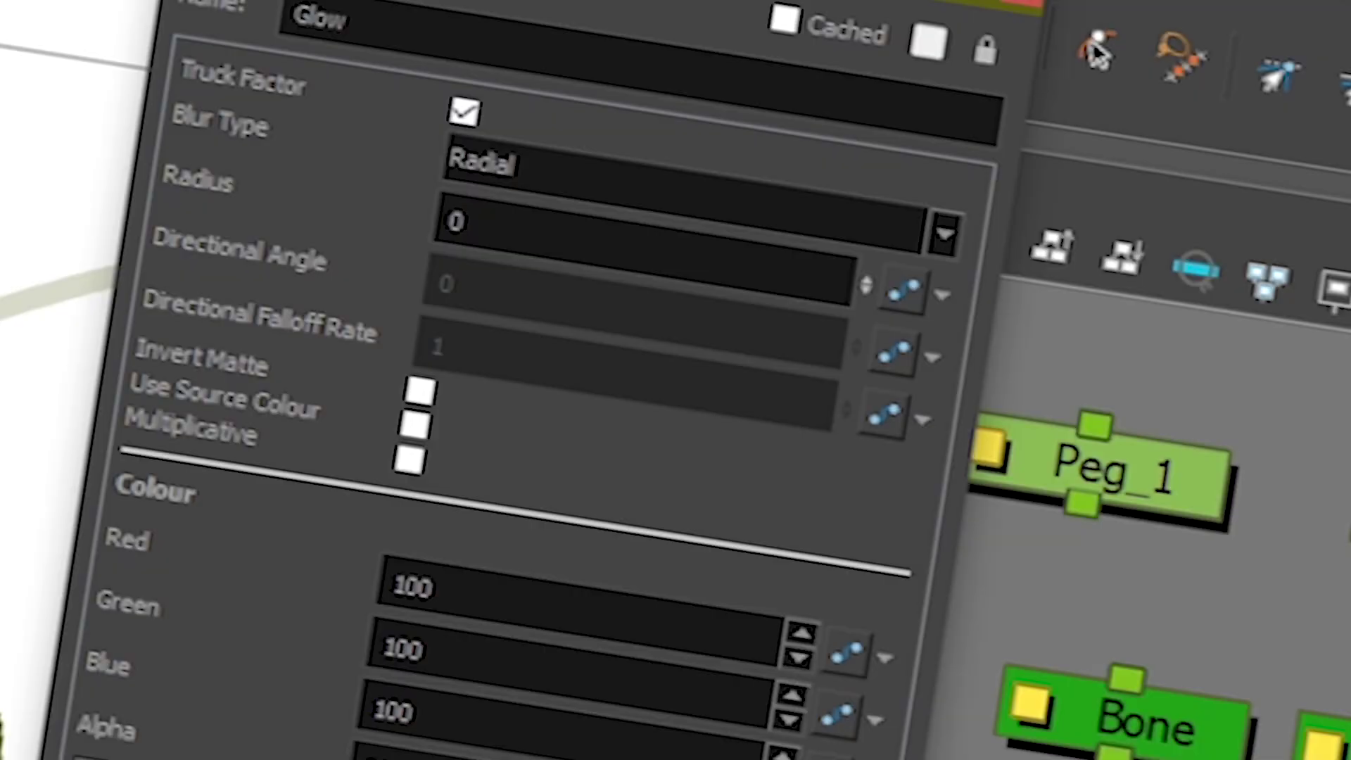
left_click(941, 294)
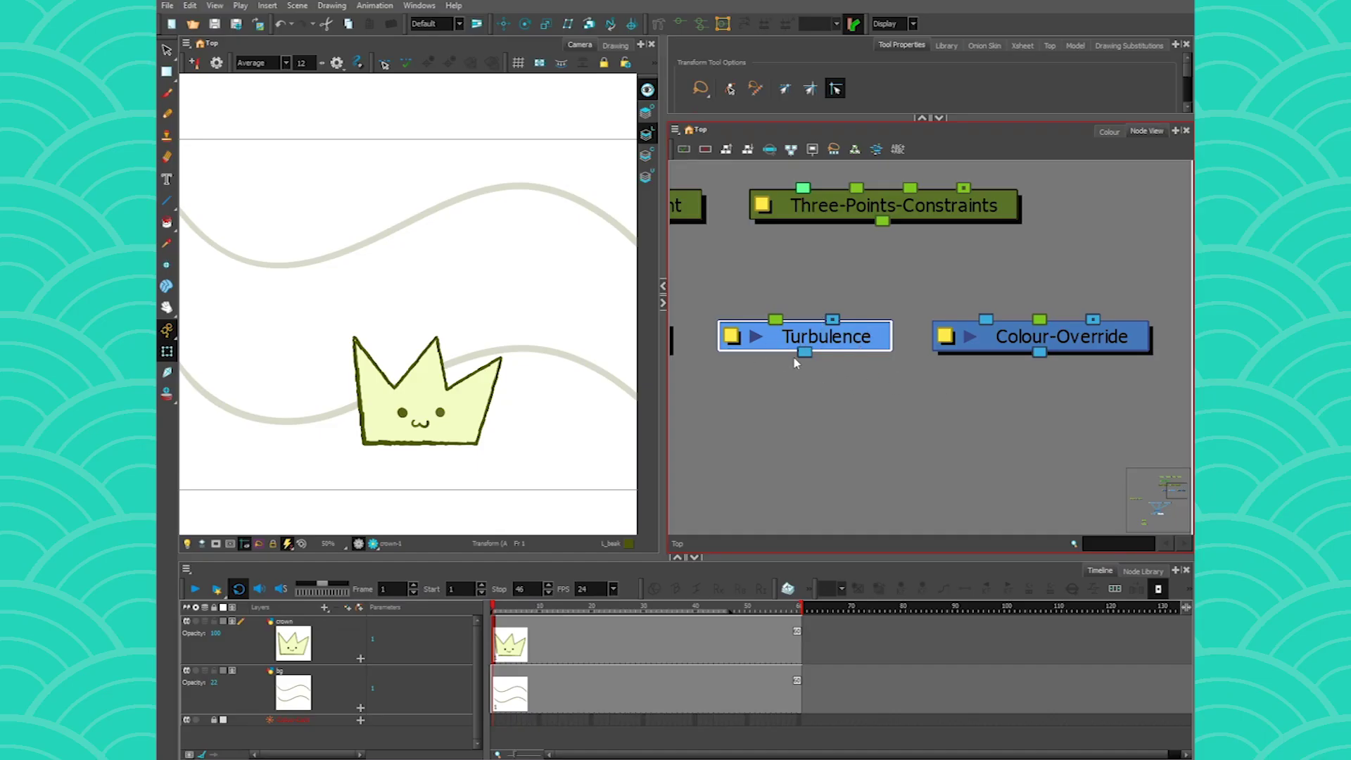
left_click_drag(856, 342, 857, 343)
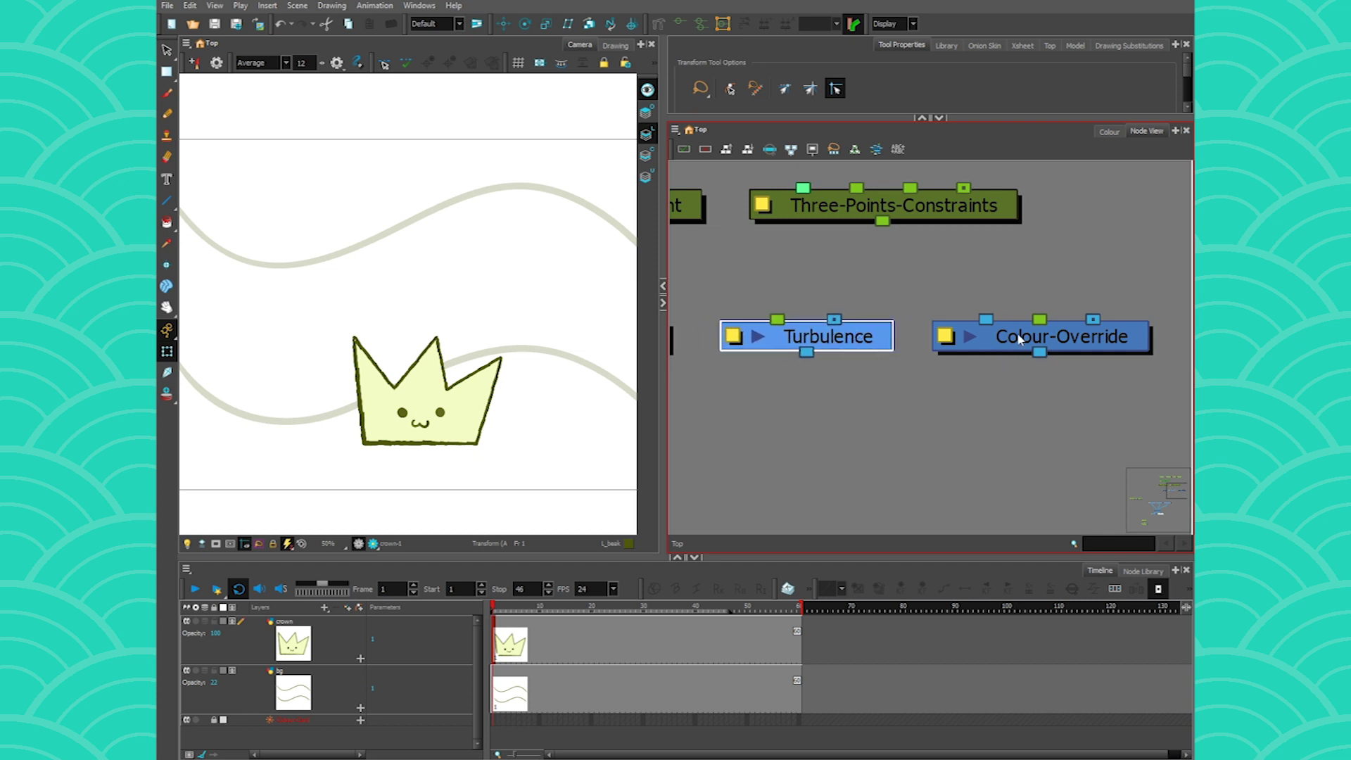
mouse_move(1018, 338)
left_mouse_down()
mouse_move(1035, 350)
mouse_move(1029, 333)
left_mouse_up()
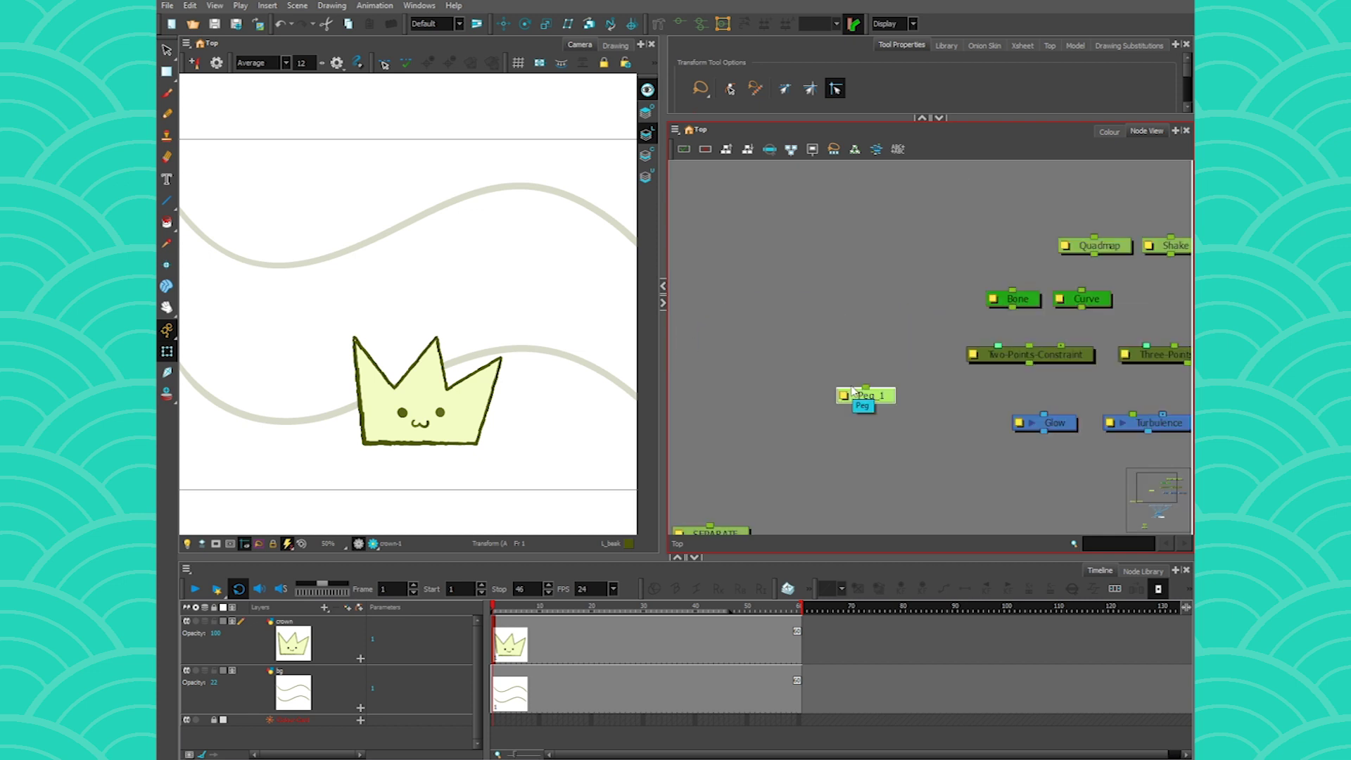
left_click_drag(850, 386, 840, 295)
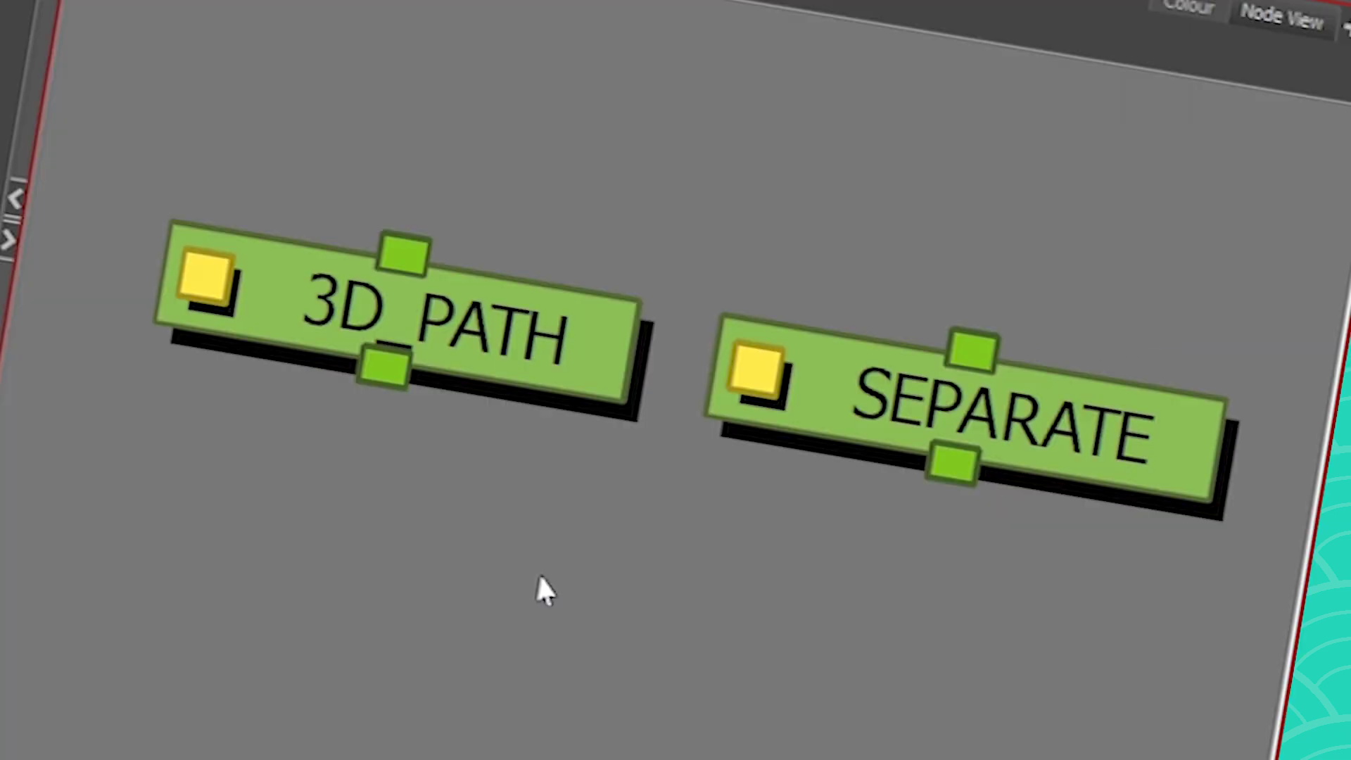
left_click_drag(900, 387, 853, 379)
left_click_drag(543, 346, 507, 338)
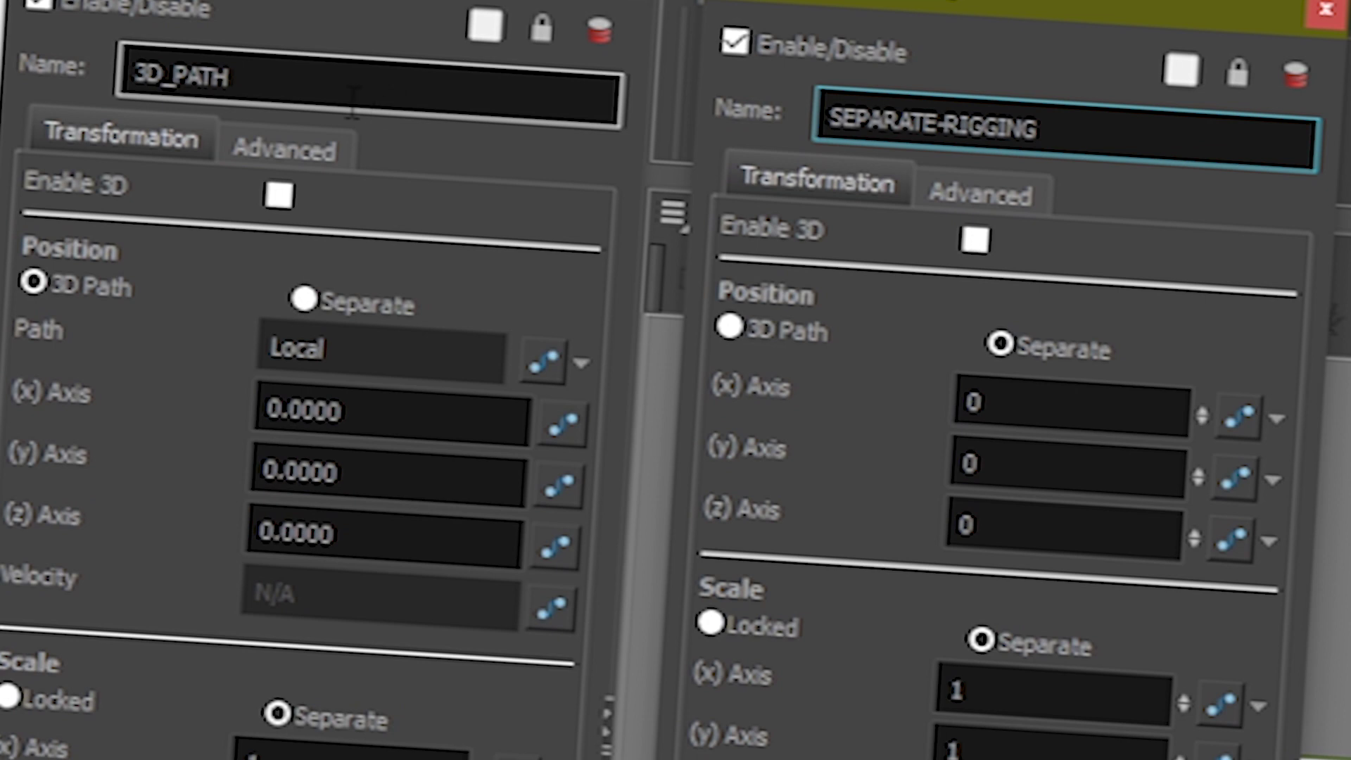
Rename the 3D_PATH peg as 3D_PATH_CAMERA, close both peg property windows and move the peg clear of SEPARATE-RIGGING
left_click(306, 78)
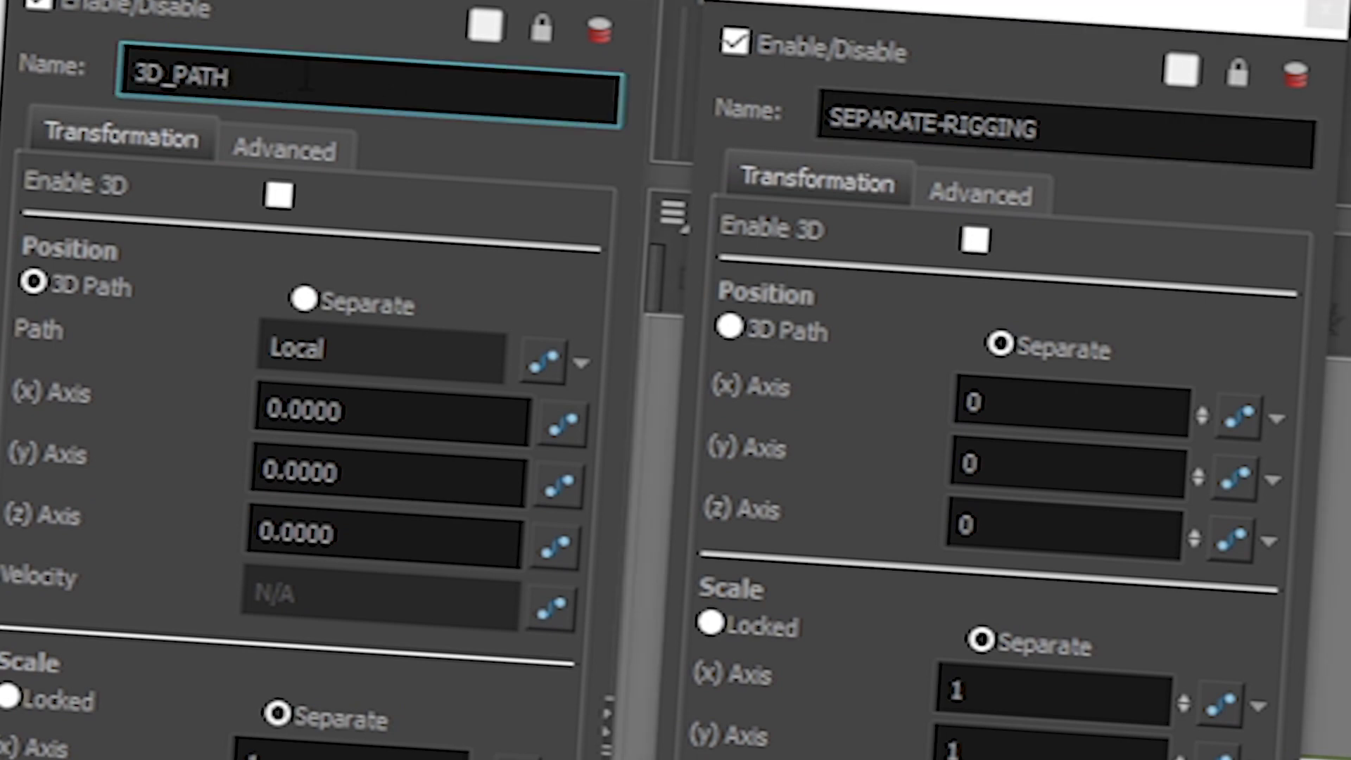
type("_CAMERA")
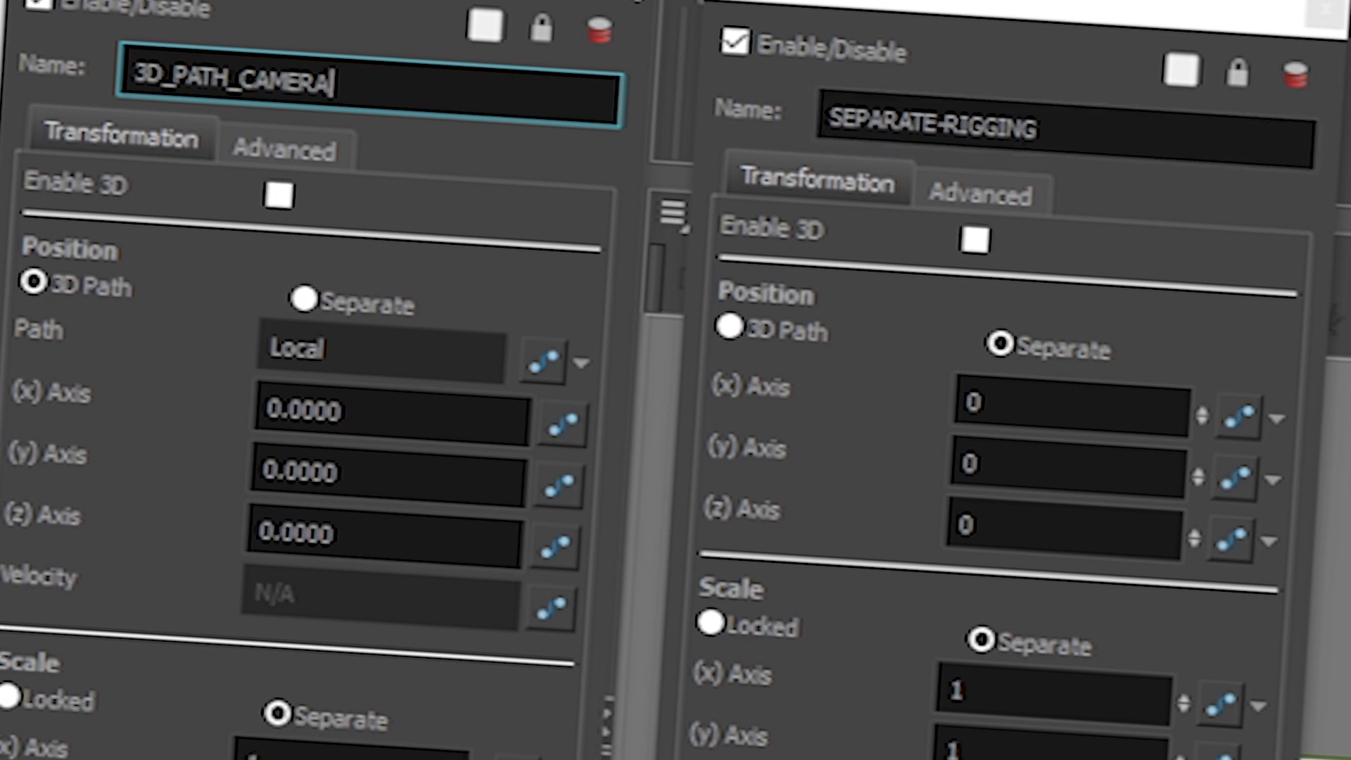
left_click(632, 2)
left_click(1328, 13)
scroll(826, 388, "down", 3)
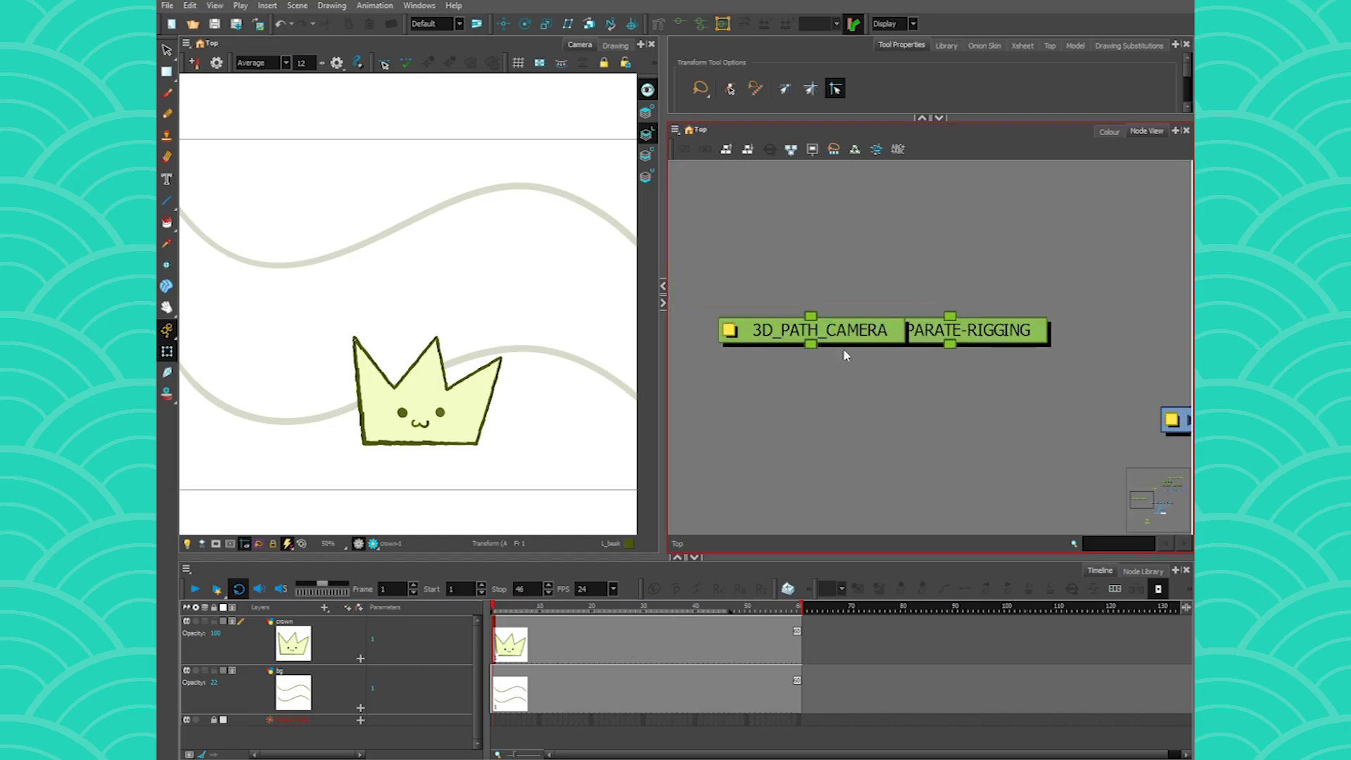
left_click_drag(848, 330, 783, 328)
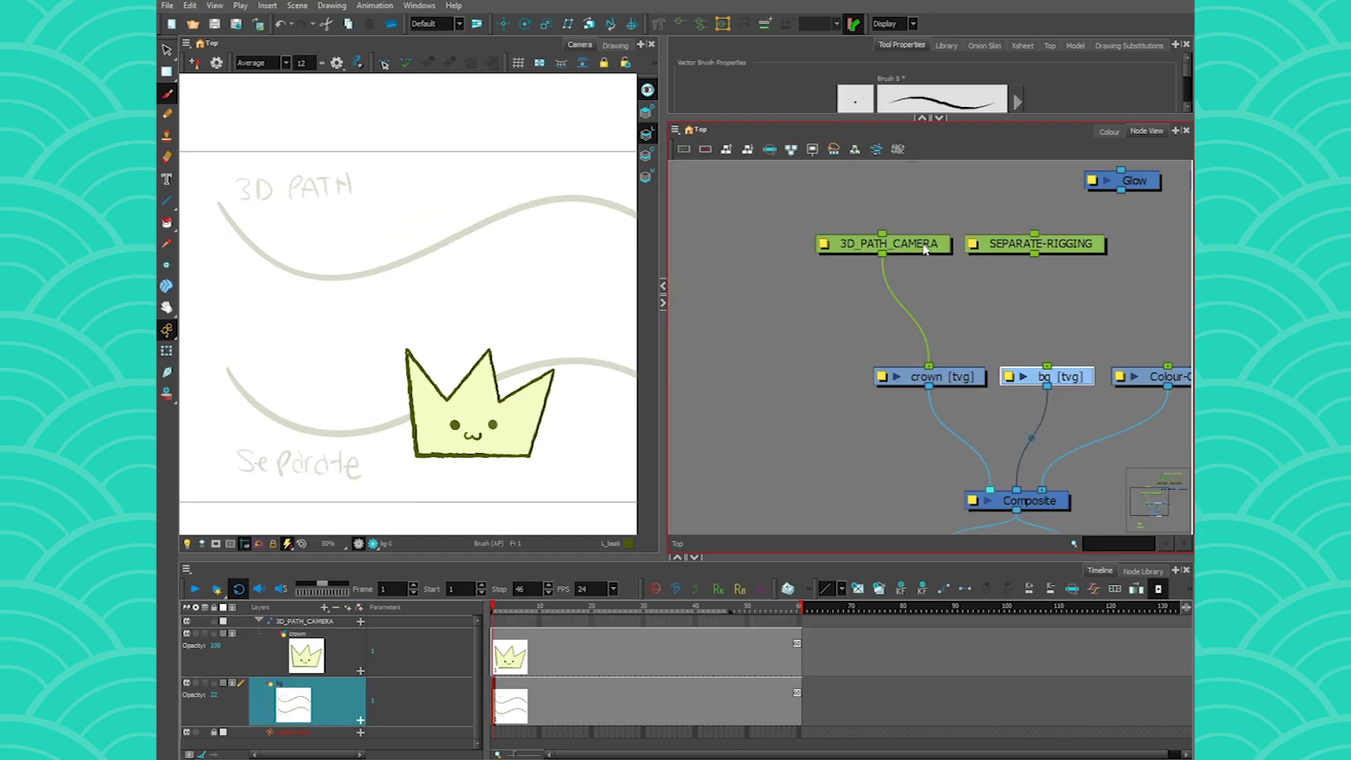
Widen the Camera view to fit both full guide curves and lock the bg layer
left_click(927, 241)
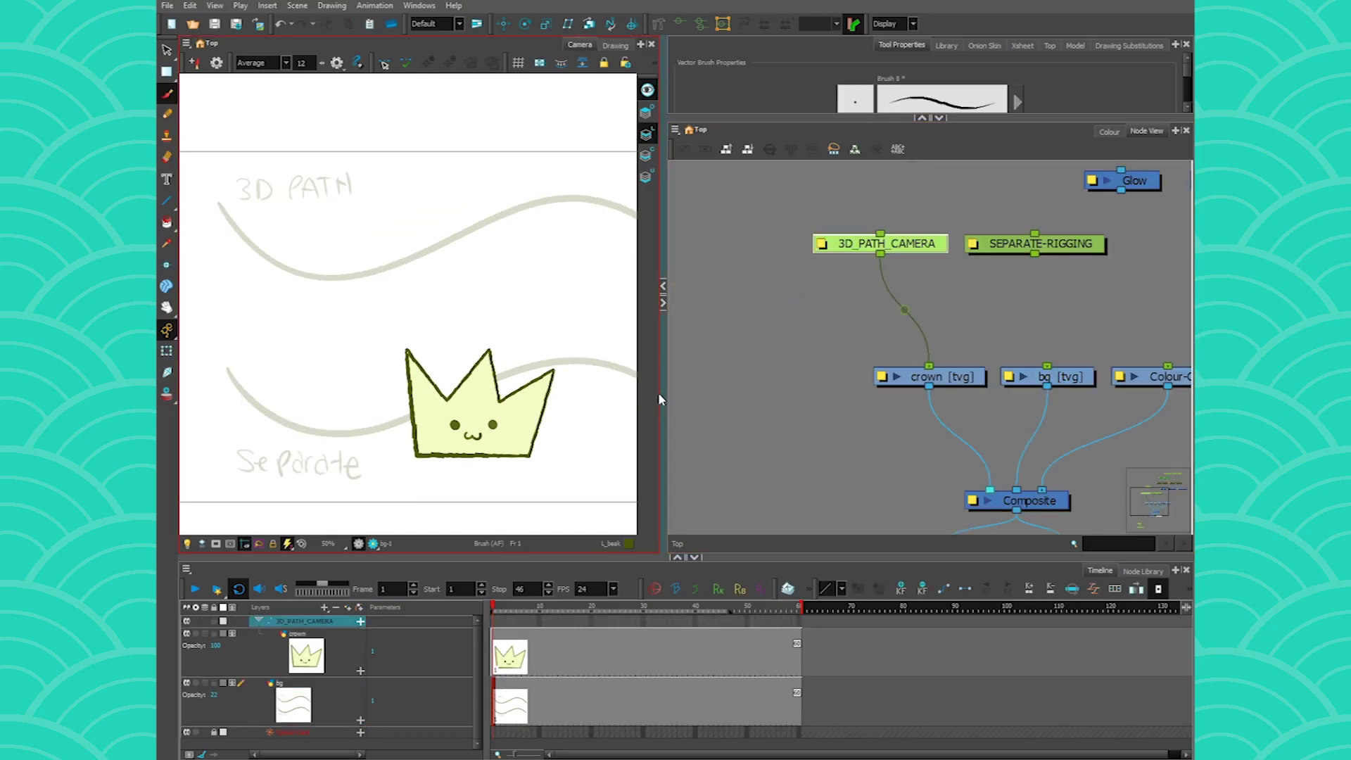
left_click_drag(661, 399, 871, 421)
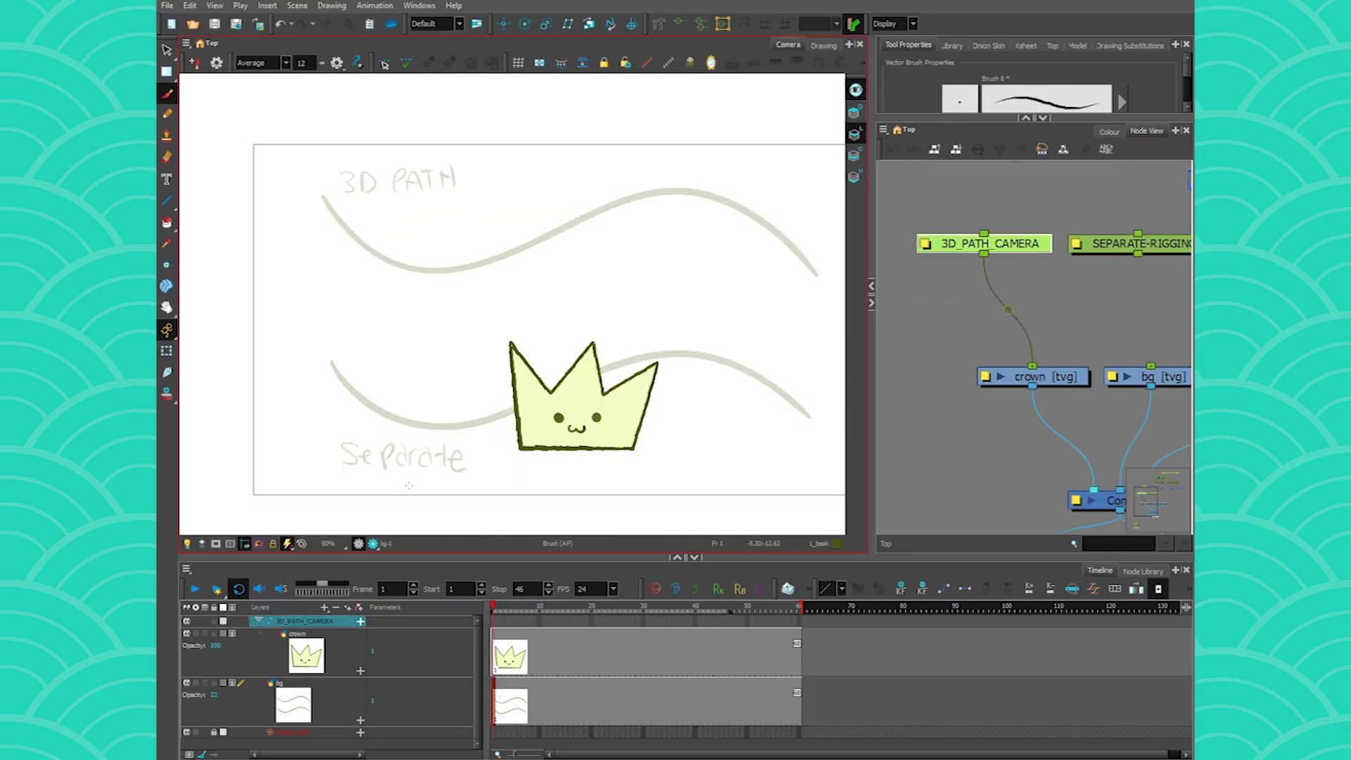
left_click(213, 683)
Animate the 3D_PATH_CAMERA peg with the Transform tool, placing the crown at the 3D PATH curve's start on frame 1 and its end on frame 45
left_click(1006, 261)
left_click(1005, 246)
left_click(167, 352)
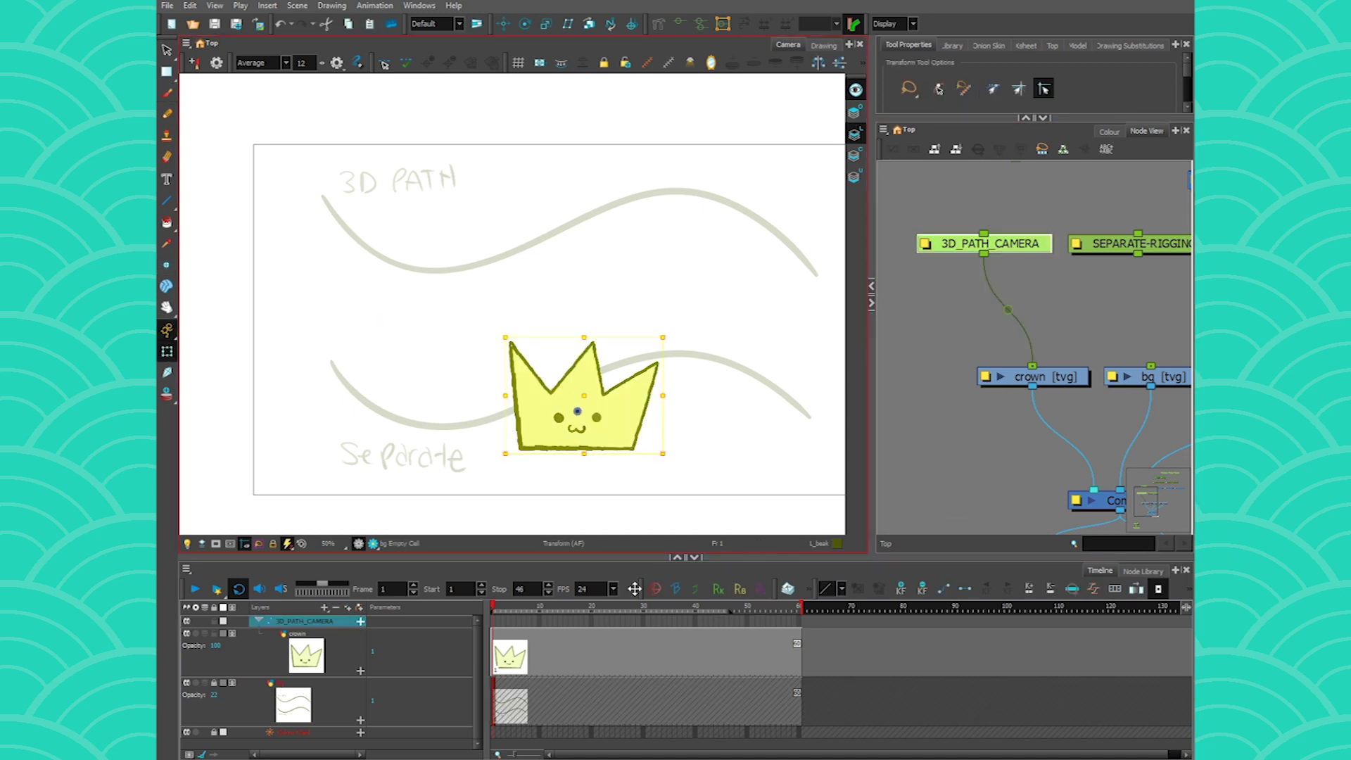
mouse_move(577, 423)
left_mouse_down()
mouse_move(460, 419)
mouse_move(330, 213)
left_mouse_up()
left_click(727, 622)
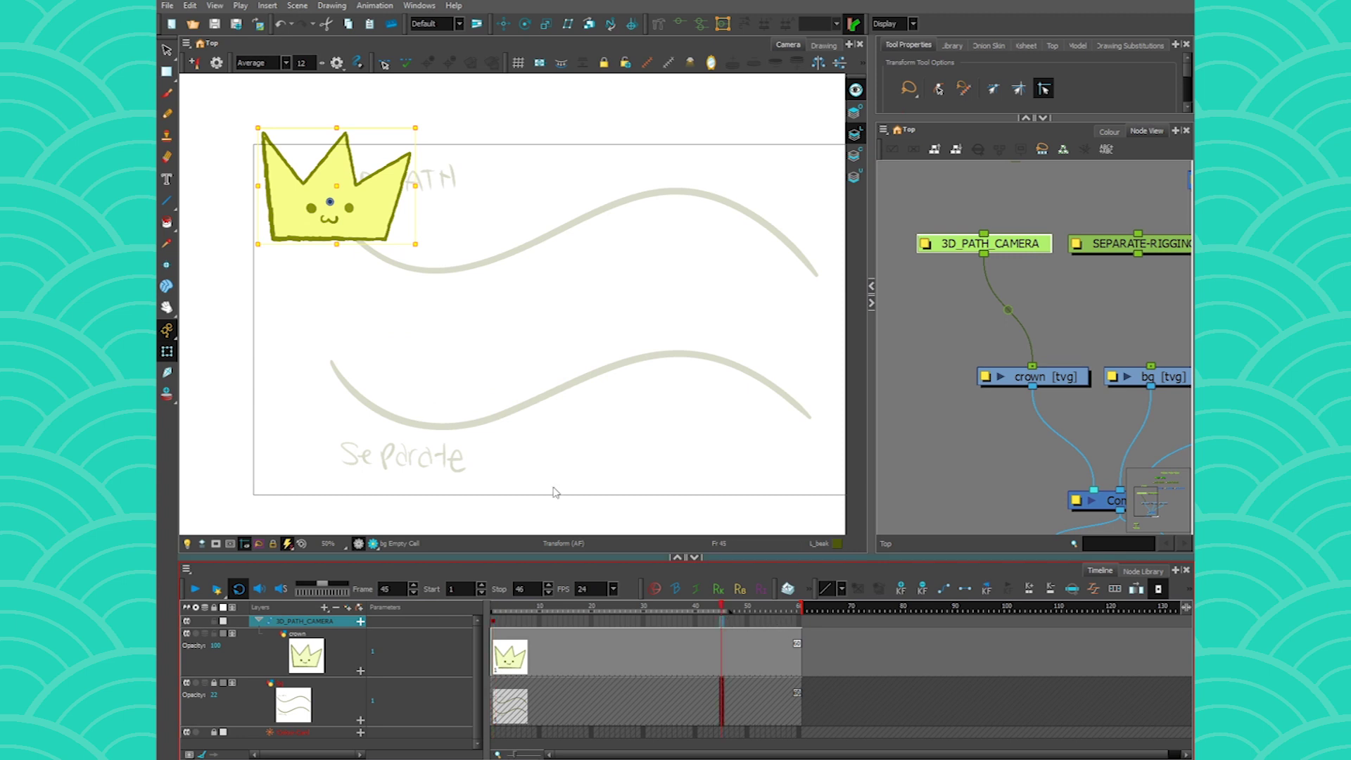
left_click(493, 606)
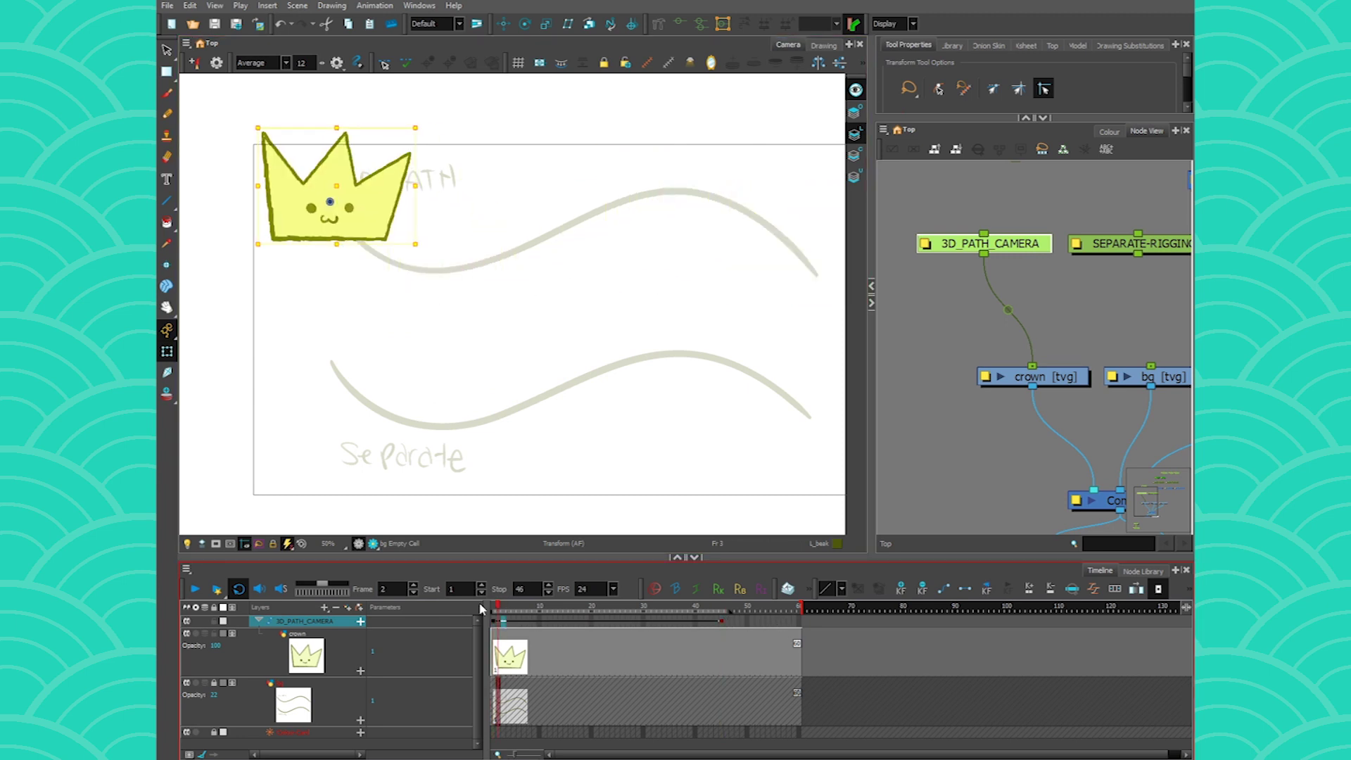
Preview the crown's movement and show the peg's motion path control in the Camera view
left_click(195, 589)
left_click(492, 606)
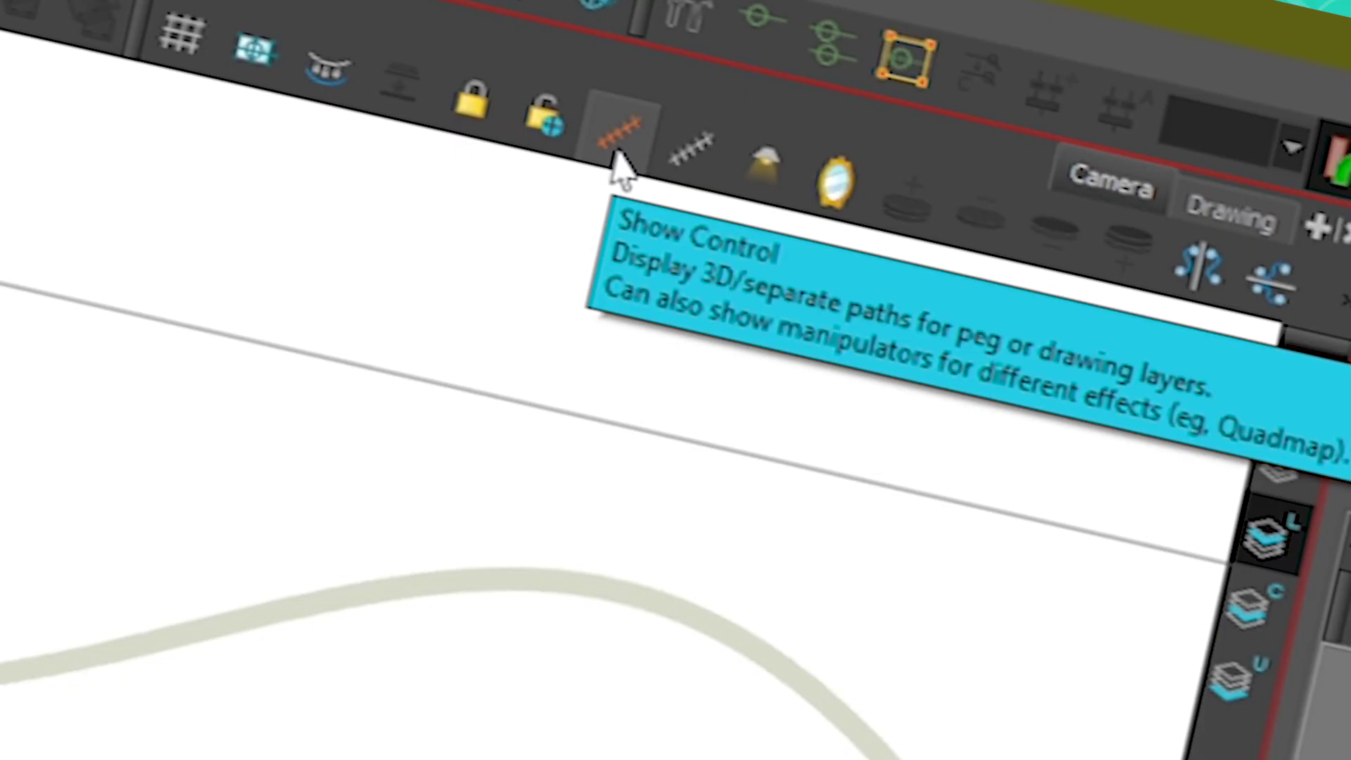
left_click(647, 66)
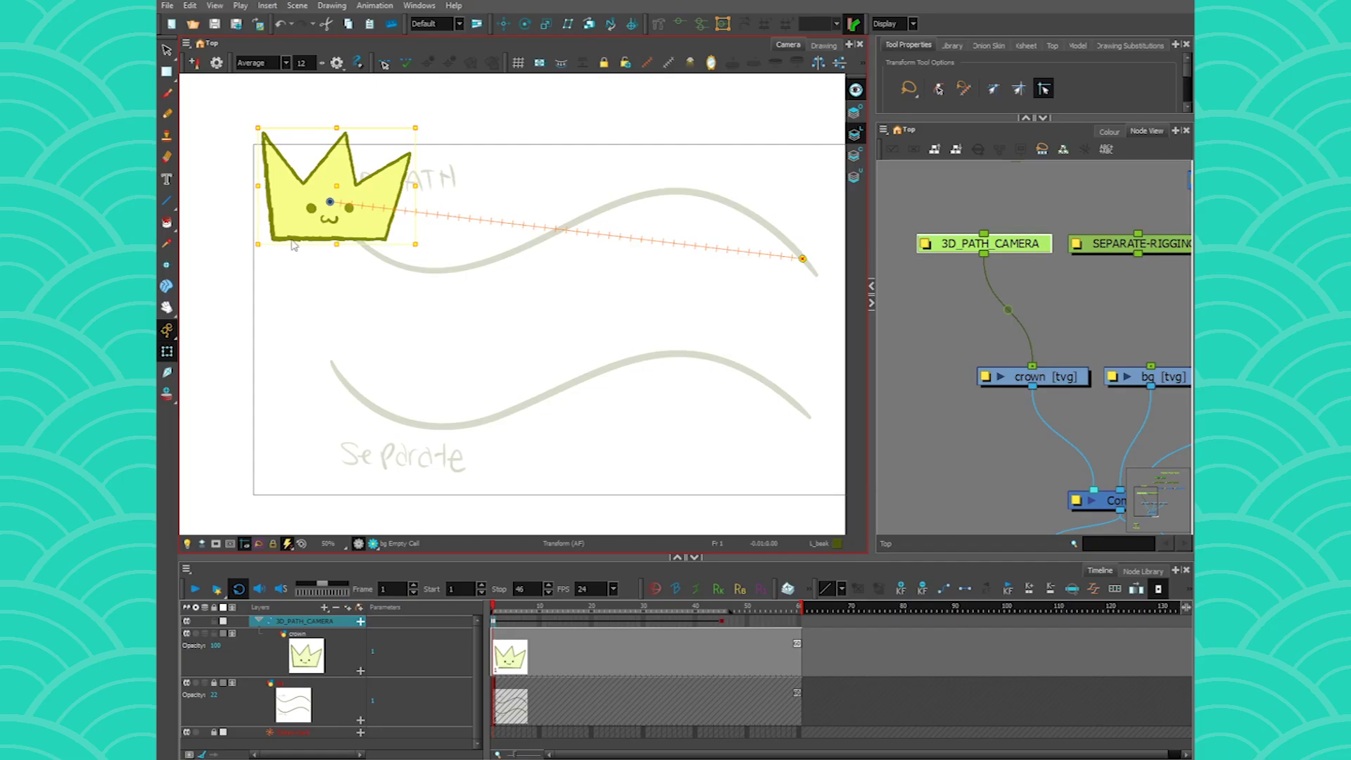
left_click_drag(494, 607, 717, 607)
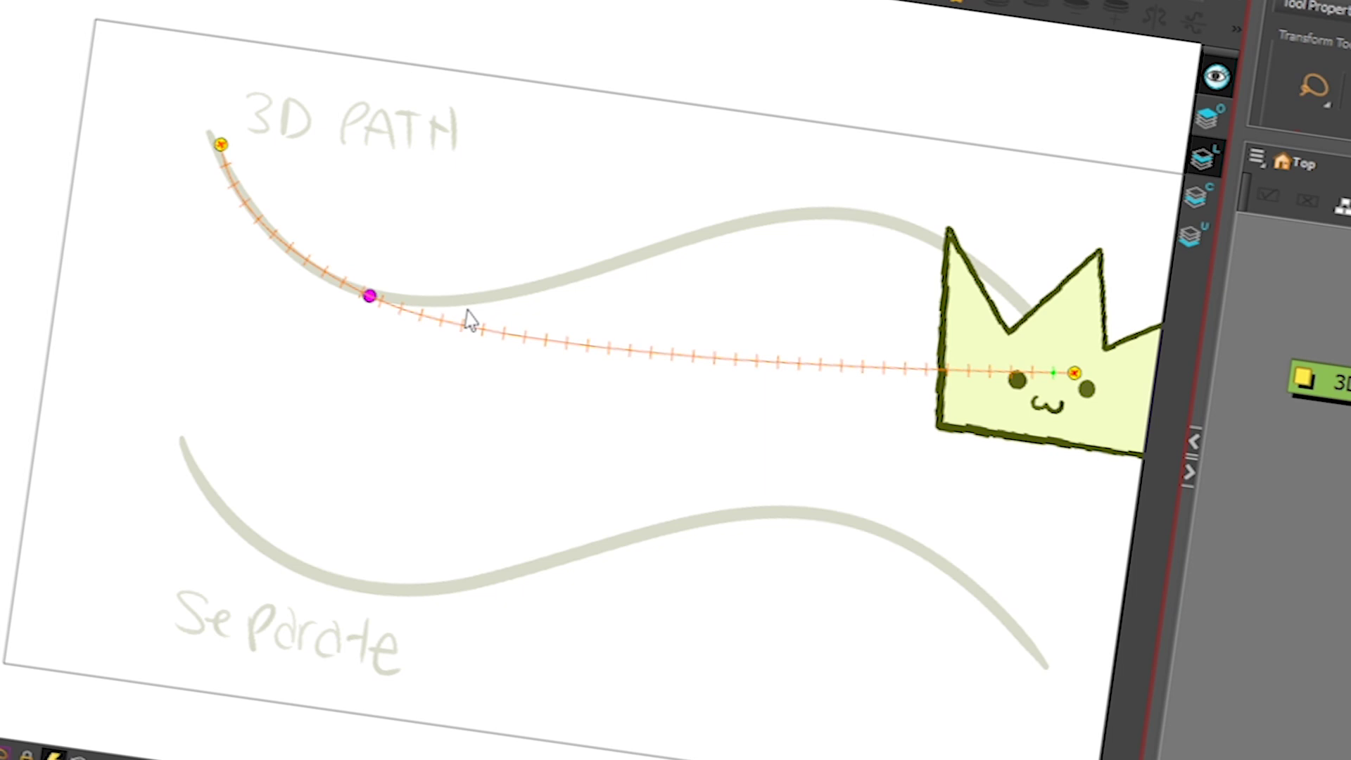
Add a control point to the motion path, bend the path to follow the 3D PATH curve, and play it back
left_click(824, 367)
left_click_drag(824, 366, 838, 215)
left_click_drag(370, 297, 408, 304)
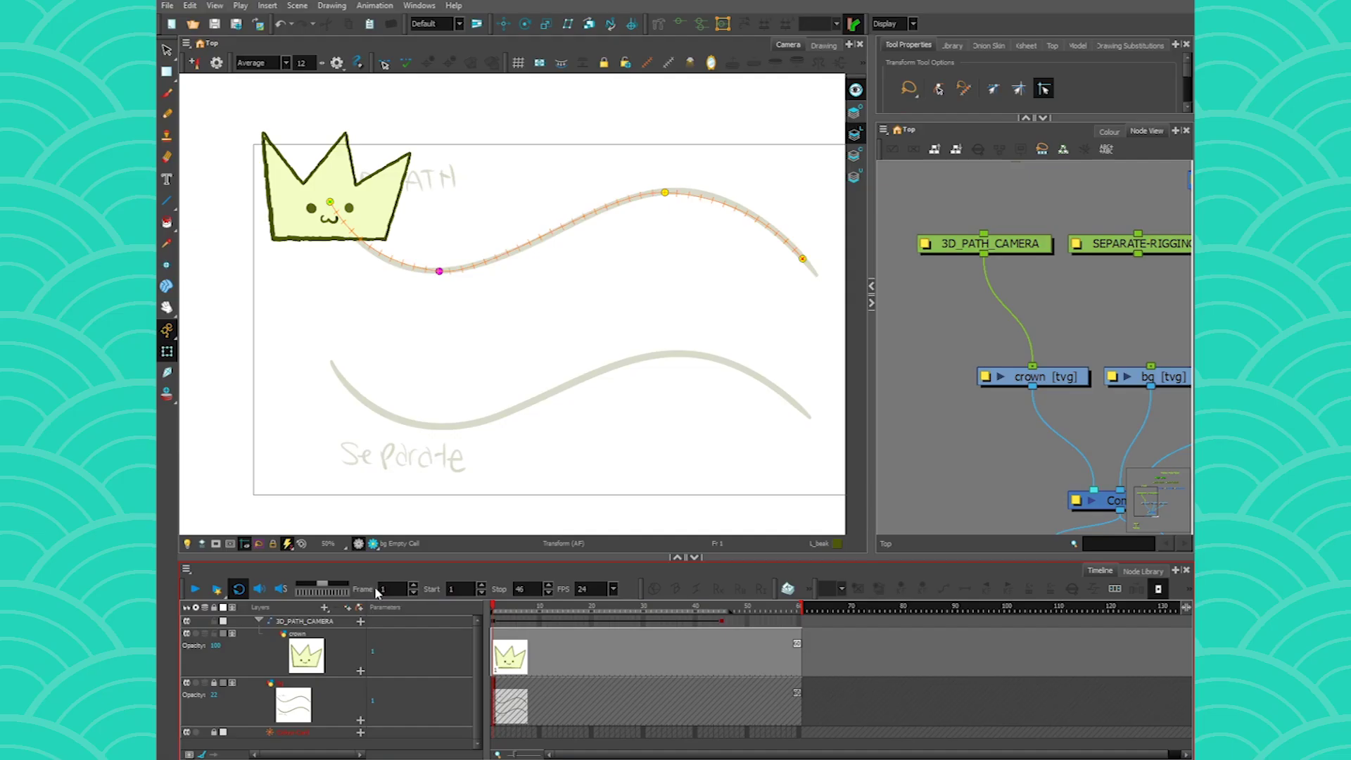
left_click(193, 591)
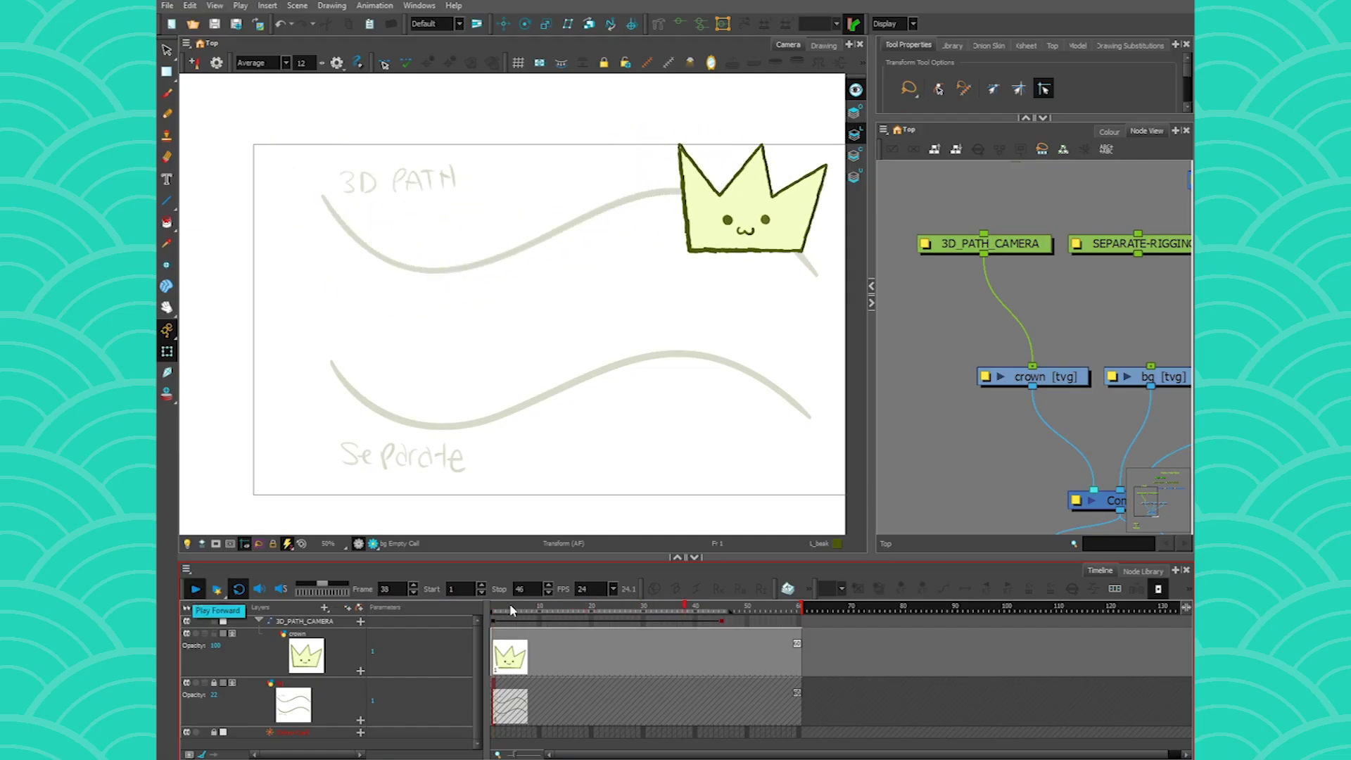
Apply a curved easing preset to the 3D_PATH_CAMERA peg's keyframe at frame 1
left_click(422, 256)
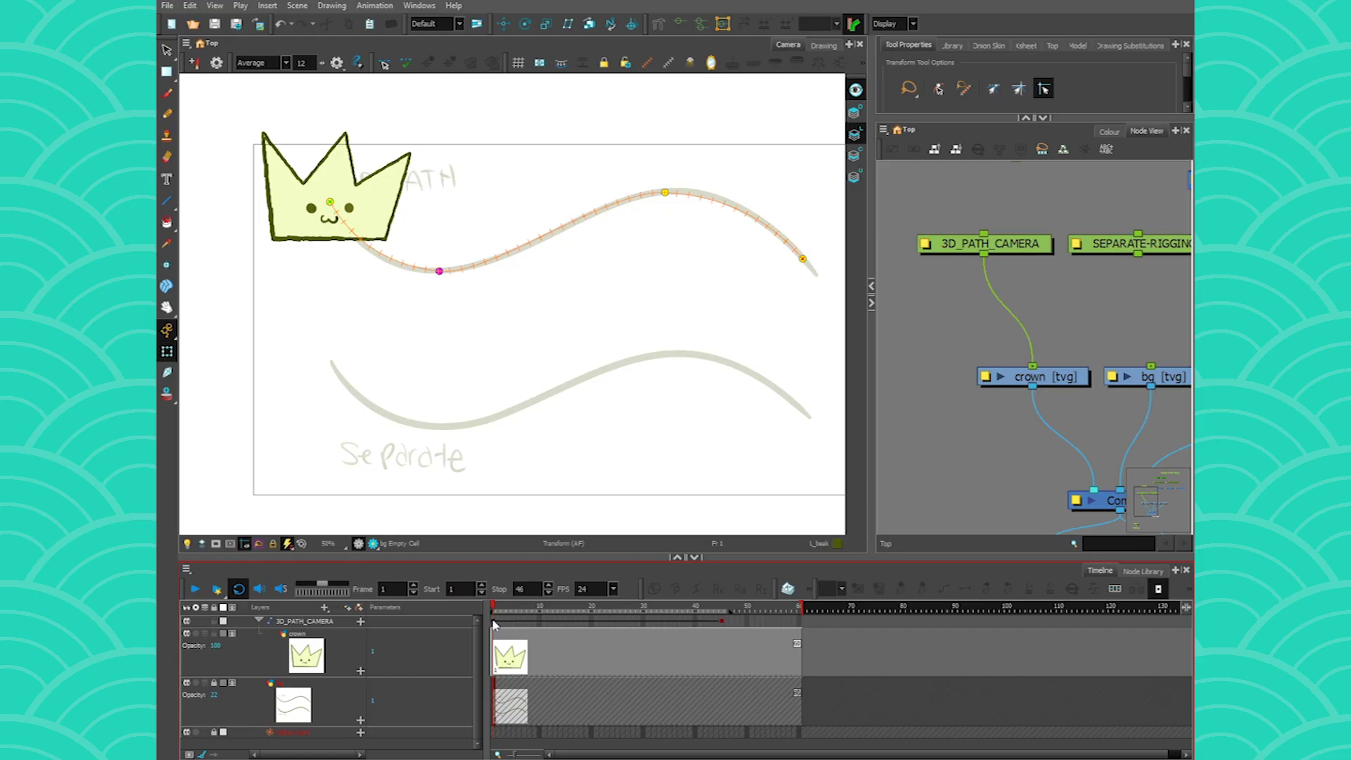
left_click(186, 369)
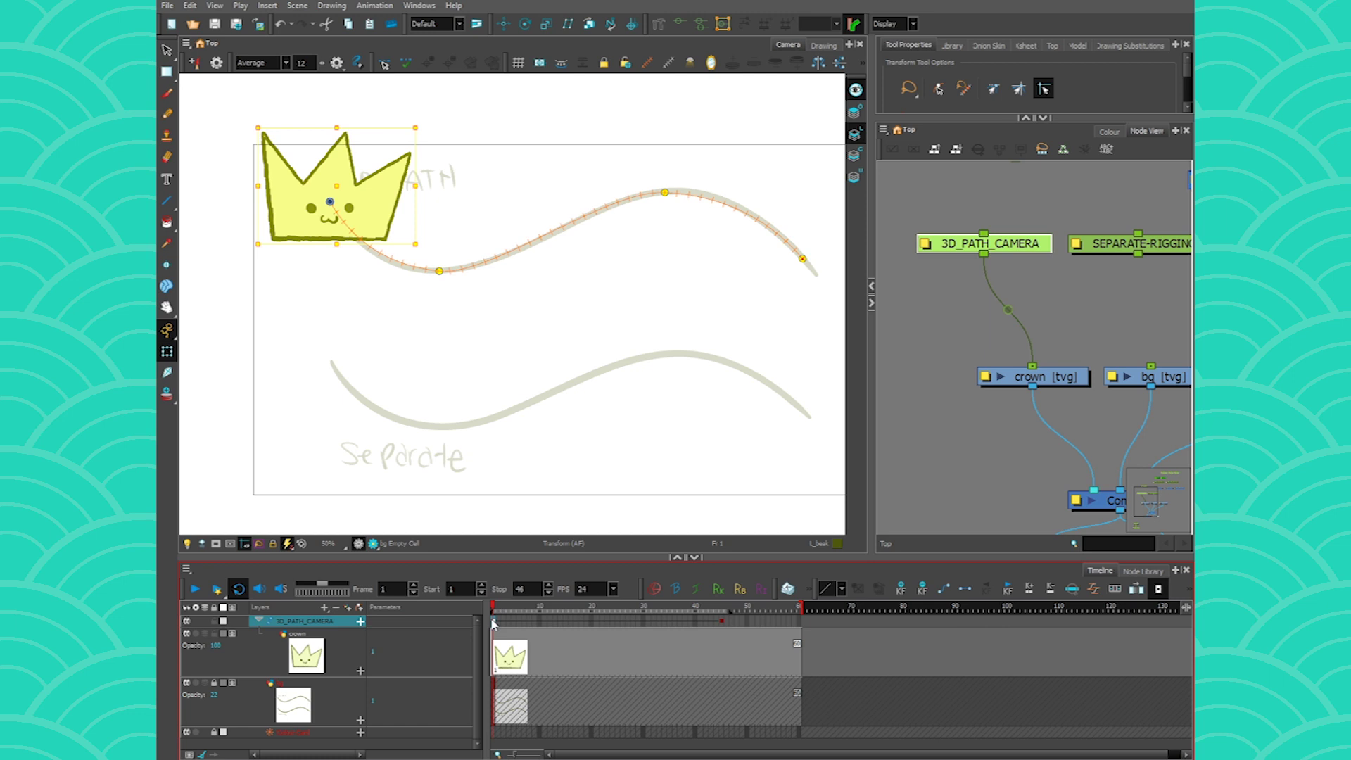
left_click(842, 590)
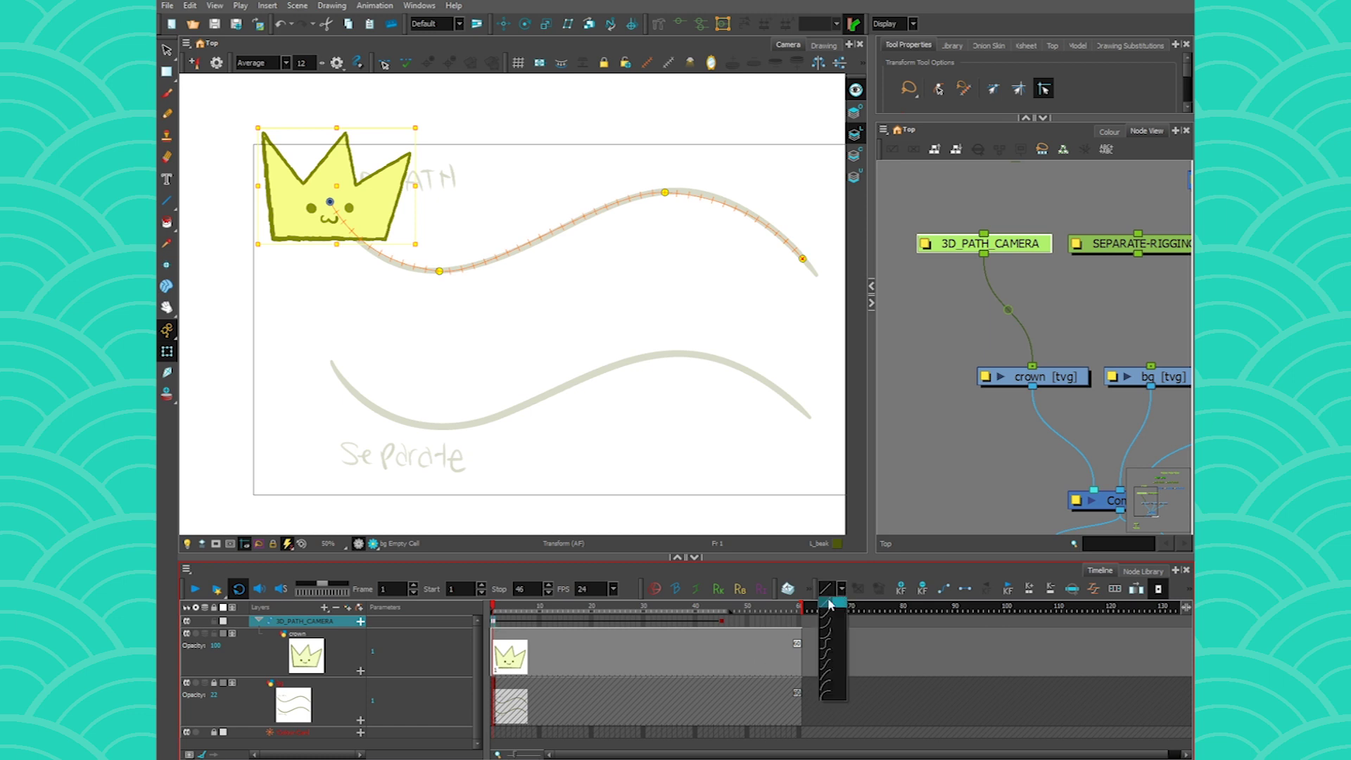
left_click(825, 646)
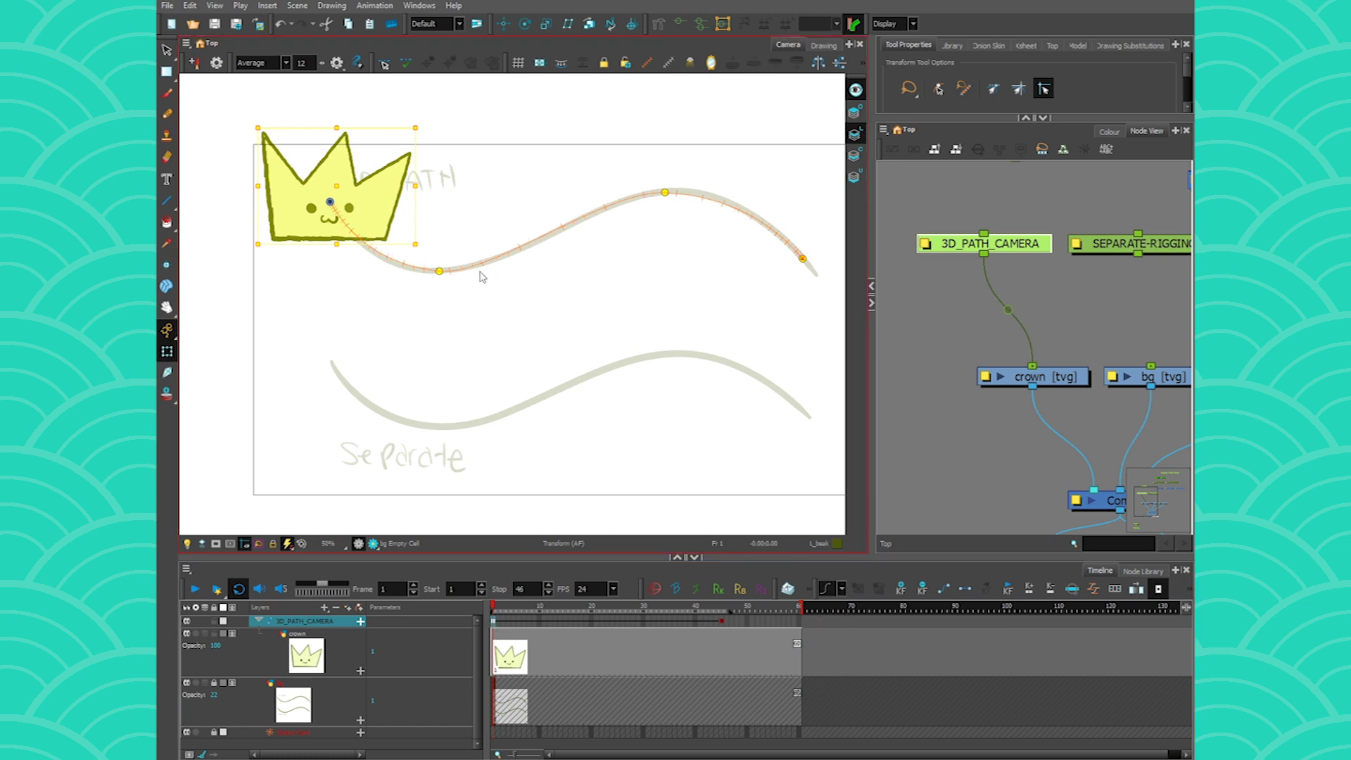
Play back the eased crown movement and reshape the 3D_PATH_CAMERA motion path in depth by moving its points in the Top view
left_click(197, 590)
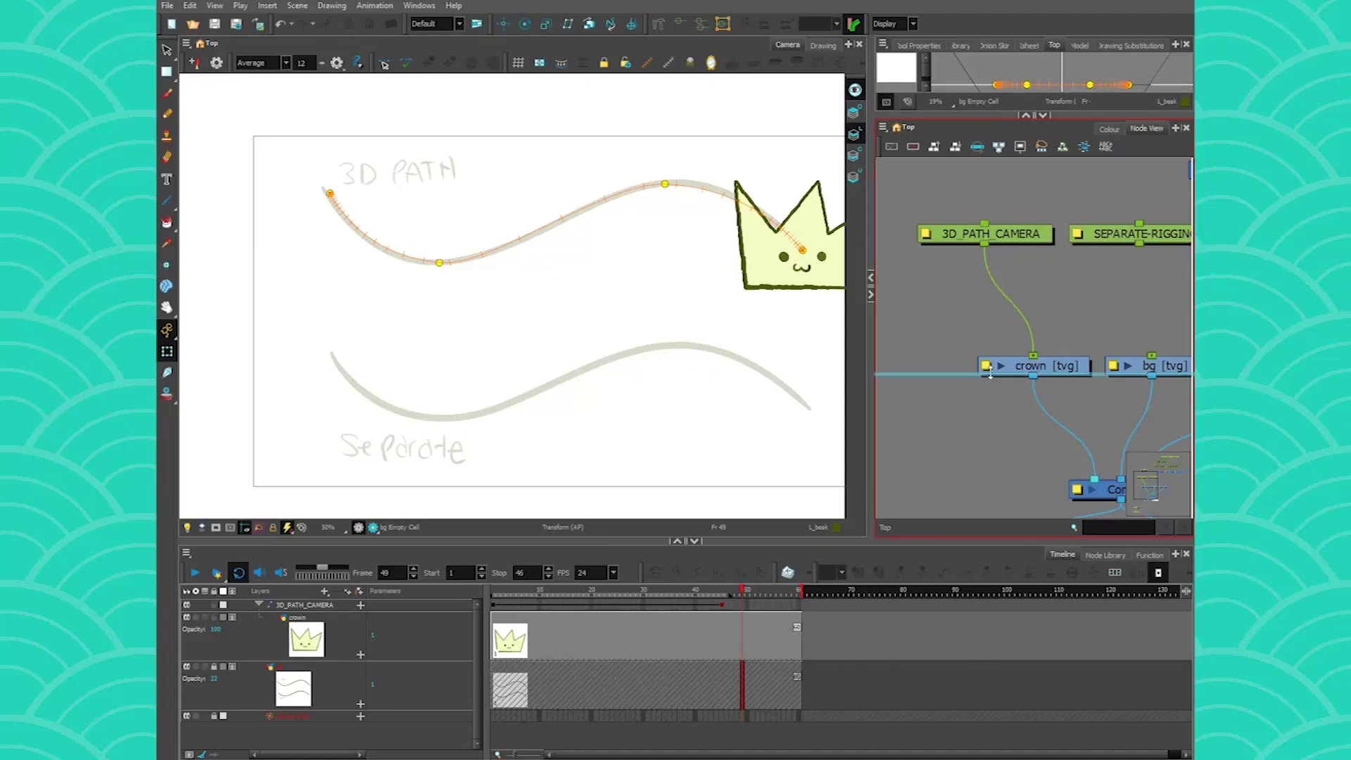
left_click_drag(990, 372, 990, 373)
left_click_drag(995, 202, 1041, 149)
left_click_drag(1089, 201, 1128, 226)
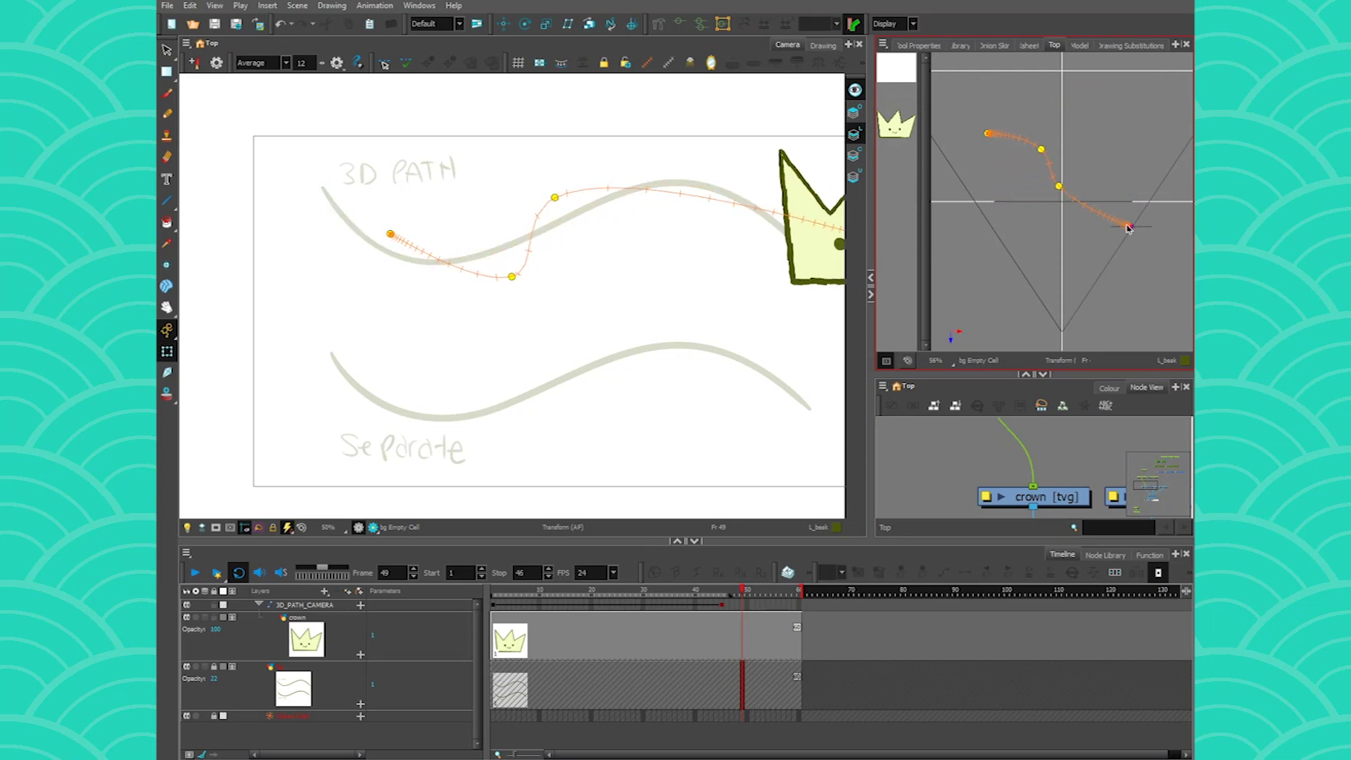
left_click(1059, 185)
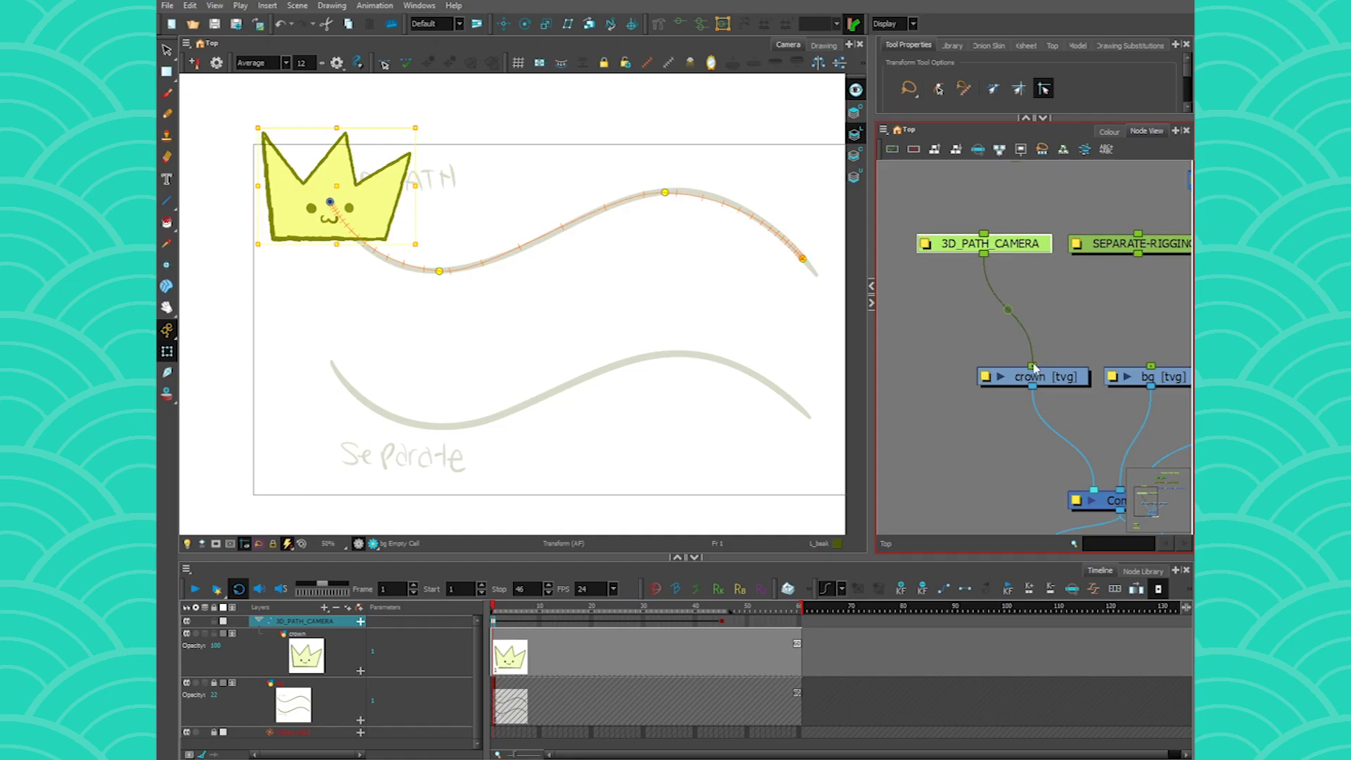
Reconnect the crown drawing from the 3D_PATH_CAMERA peg to the SEPARATE-RIGGING peg and ready that peg for animating with the Transform tool
mouse_move(1033, 366)
left_mouse_down()
mouse_move(992, 341)
mouse_move(935, 338)
left_mouse_up()
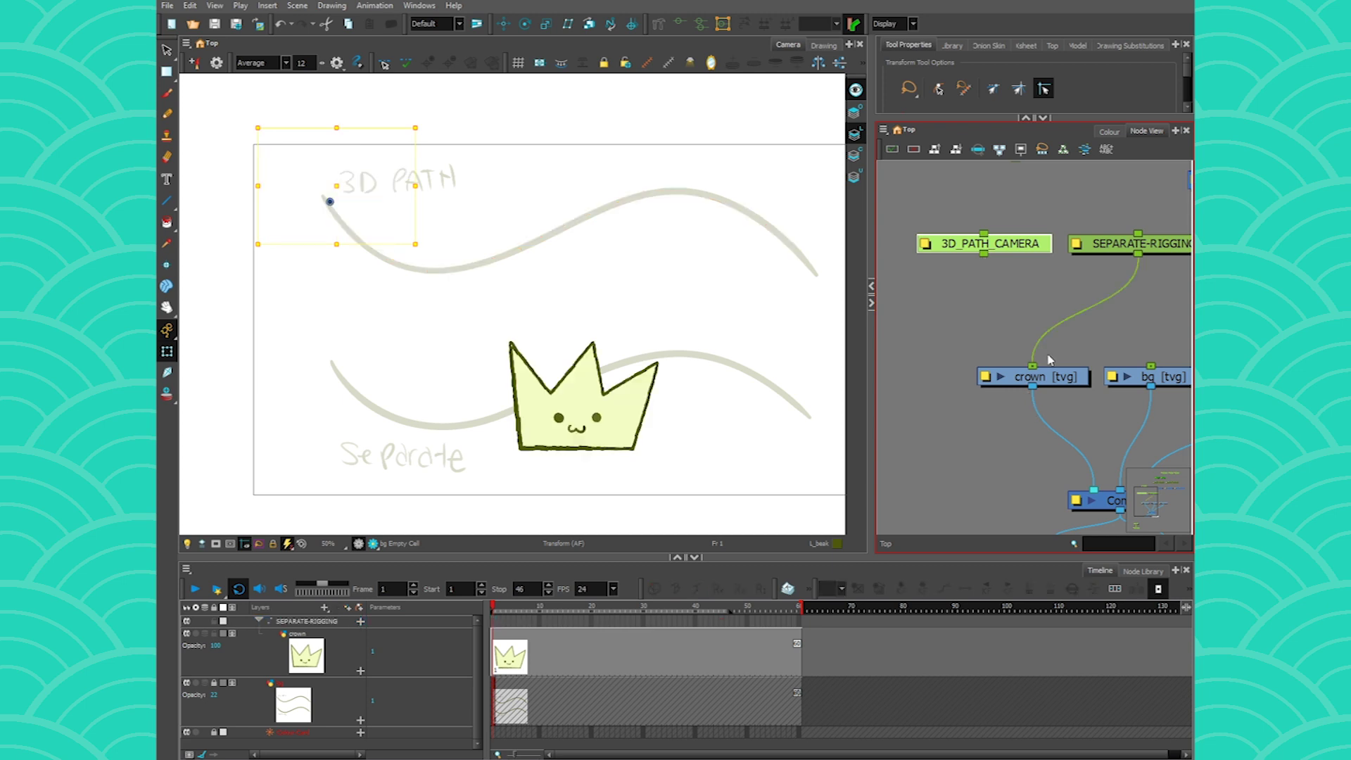
left_click(1102, 247)
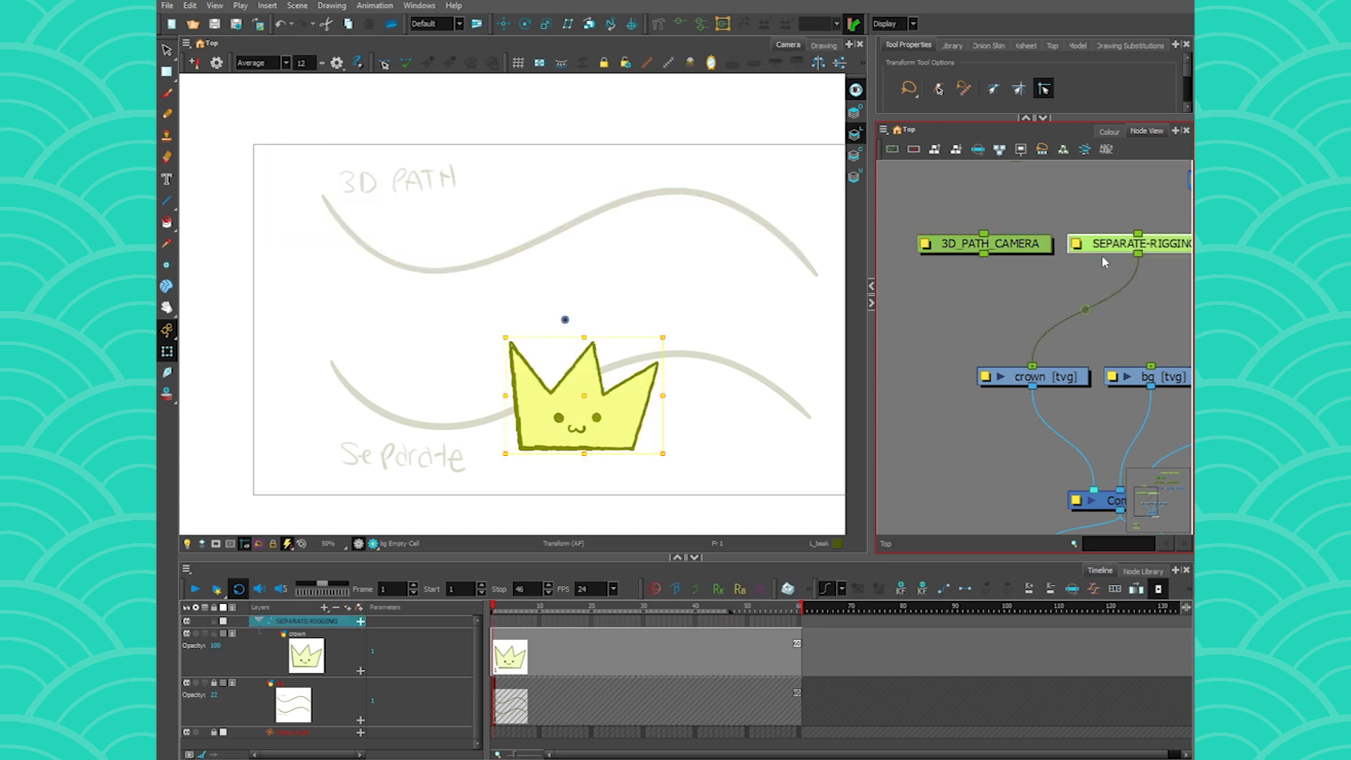
left_click(524, 24)
left_click(166, 351)
Animate the SEPARATE-RIGGING peg from the Separate curve's start on frame 1 to its end on frame 45, and preview the movement
left_click_drag(577, 415, 776, 396)
left_click(718, 607)
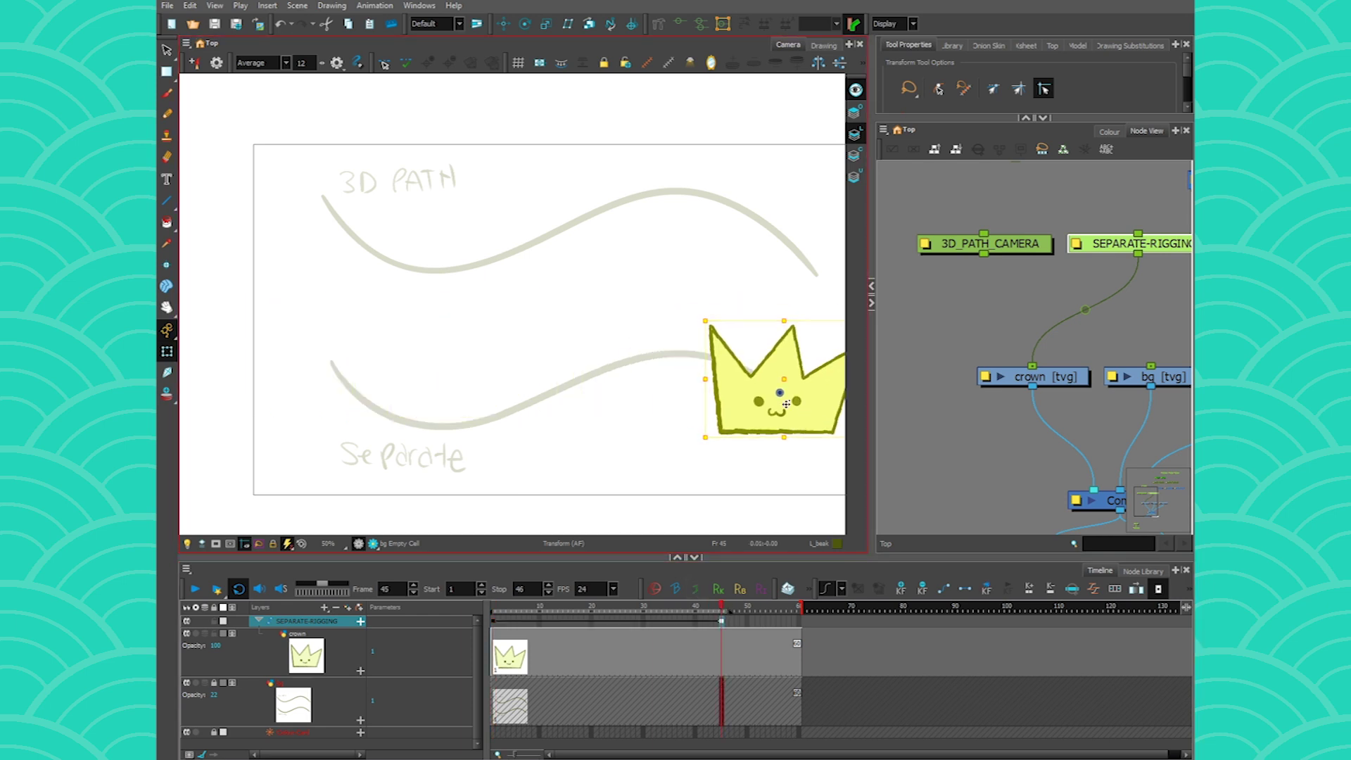
left_click(493, 606)
left_click(195, 589)
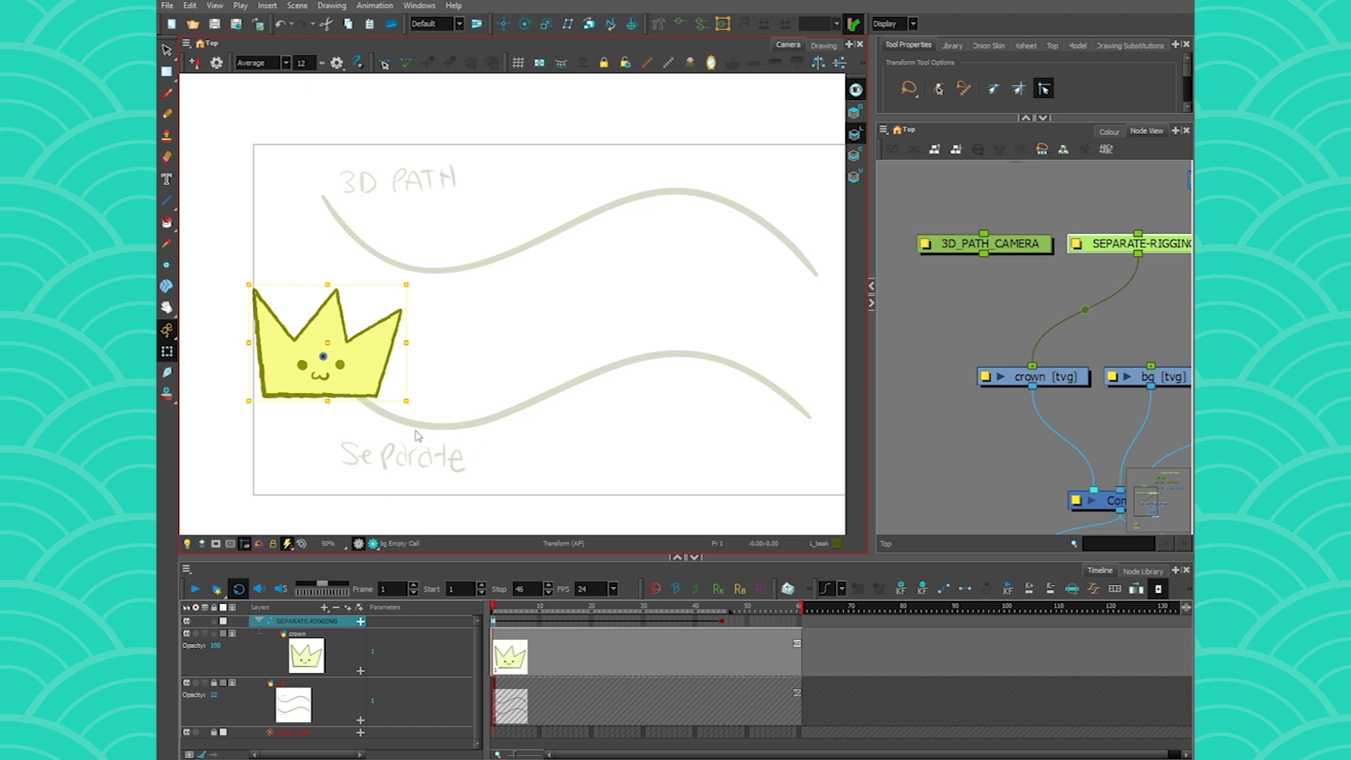
left_click_drag(597, 605, 742, 611)
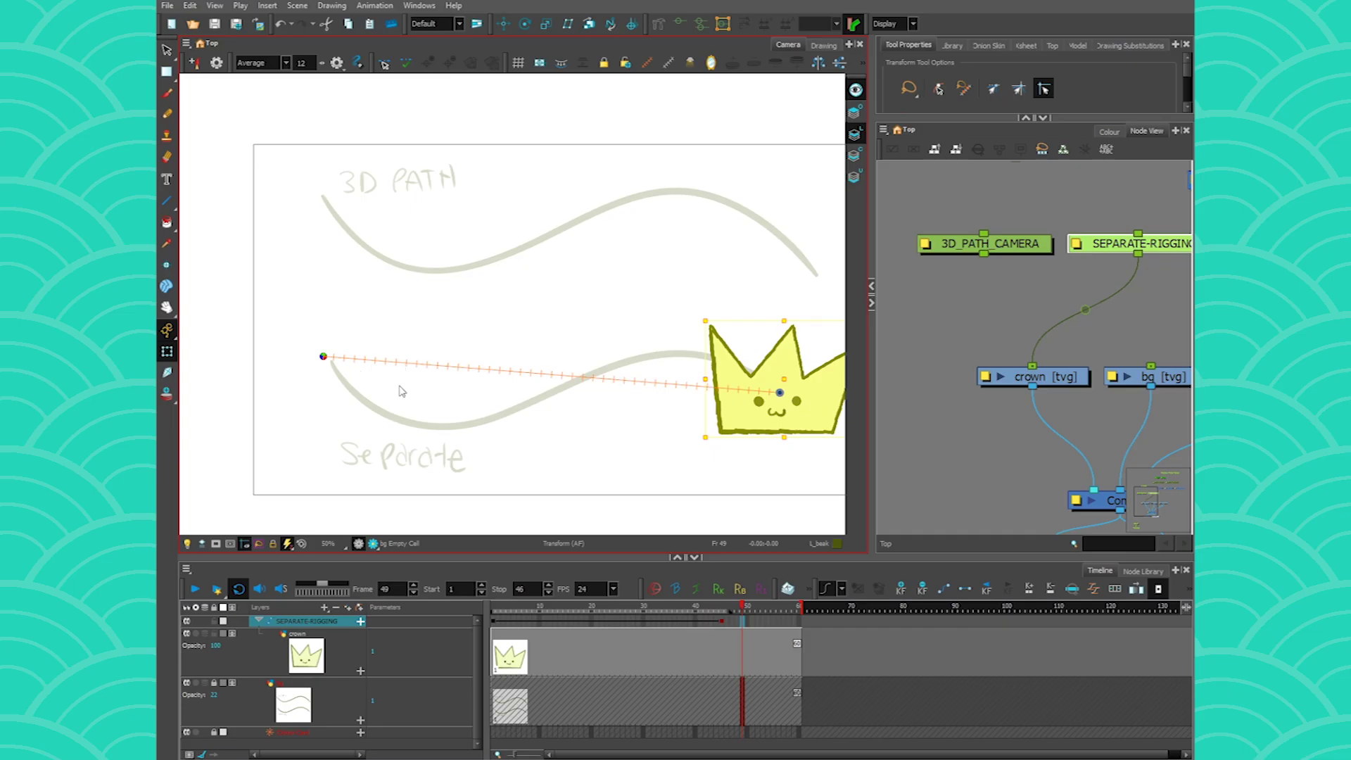
Add a Function view beside the Timeline to display the SEPARATE-RIGGING peg's individual position curves
left_click(1175, 571)
left_click(1119, 625)
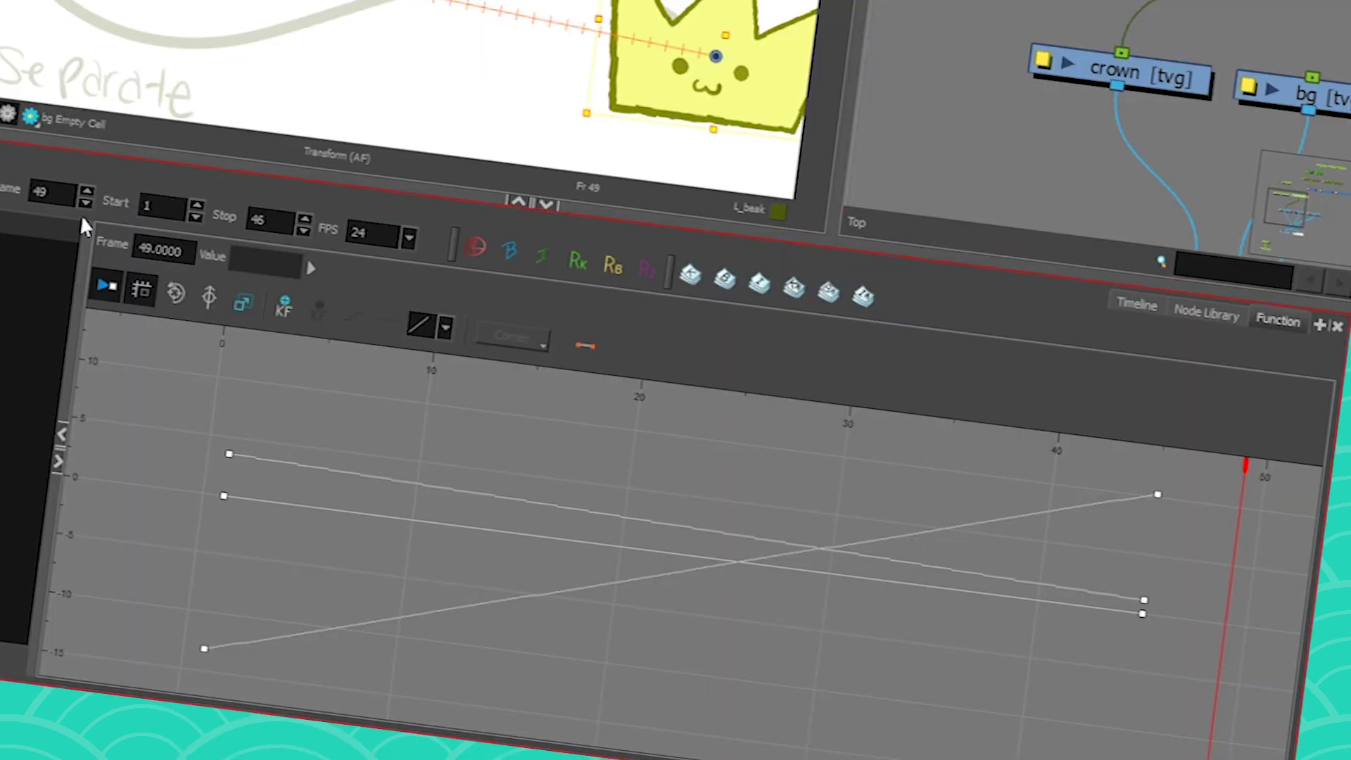
key("Escape")
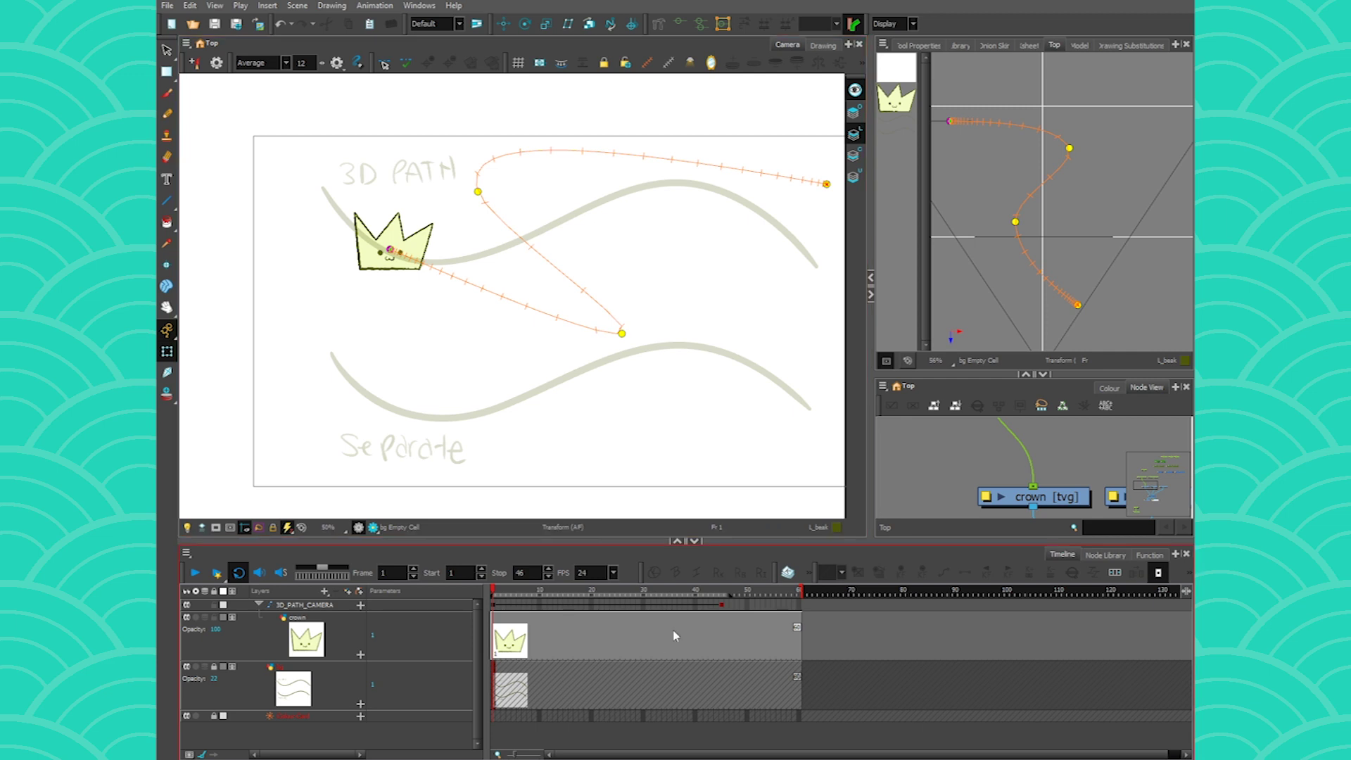
Create keyframes every 2 frames from frame 1 to 45 on the 3D_PATH_CAMERA peg, forcing a keyframe at the end
left_click(725, 609)
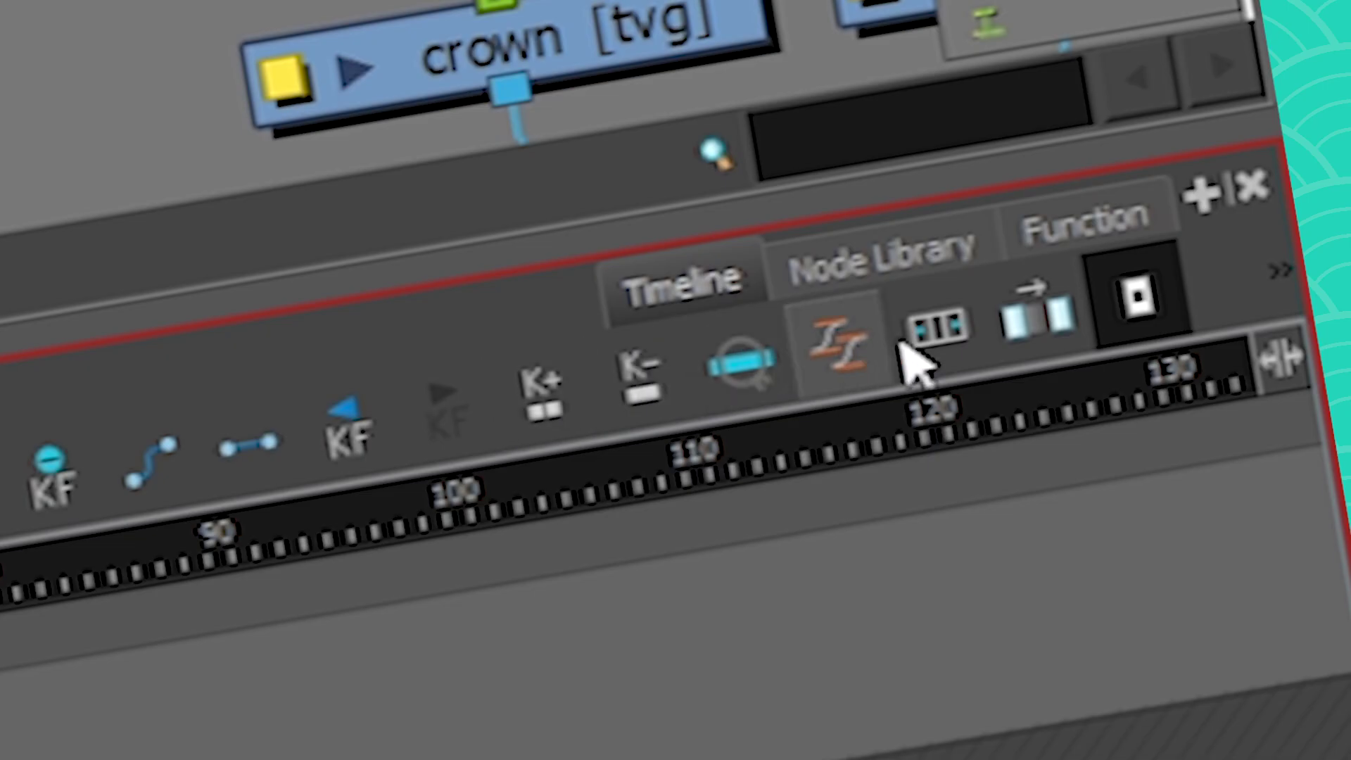
left_click(939, 331)
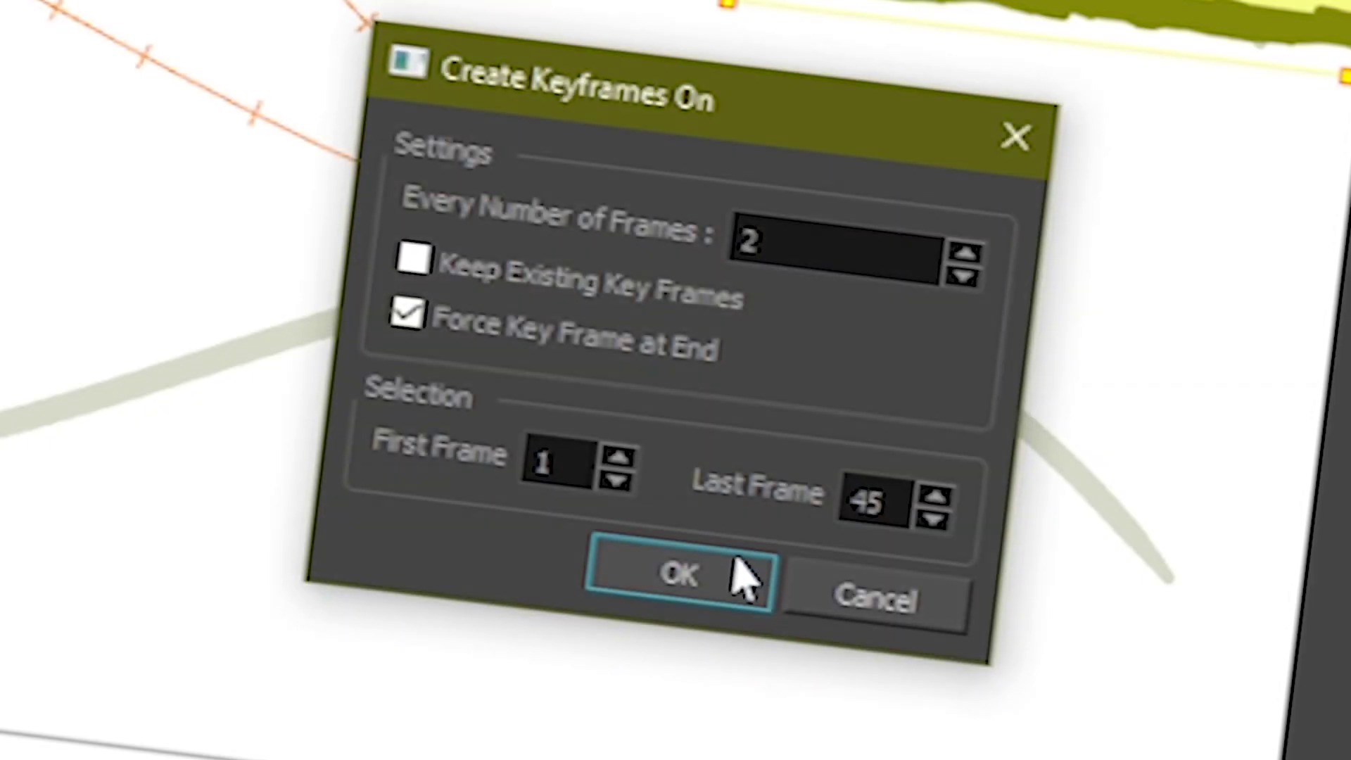
left_click(732, 561)
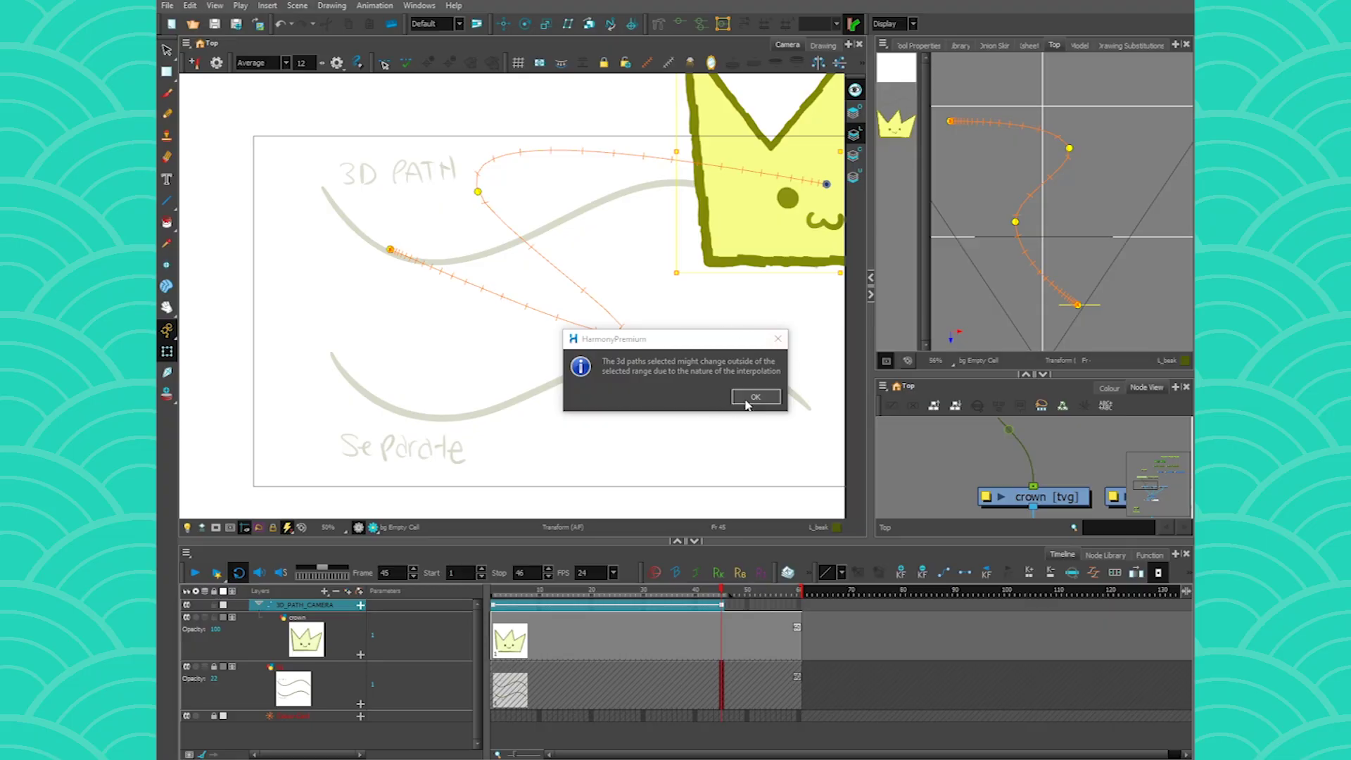
left_click(745, 392)
Switch the 3D_PATH_CAMERA peg's position from 3D Path to Separate in its layer properties, and check the crown at frame 1
left_click_drag(910, 378, 911, 230)
left_click_drag(944, 384, 949, 413)
left_click(928, 319)
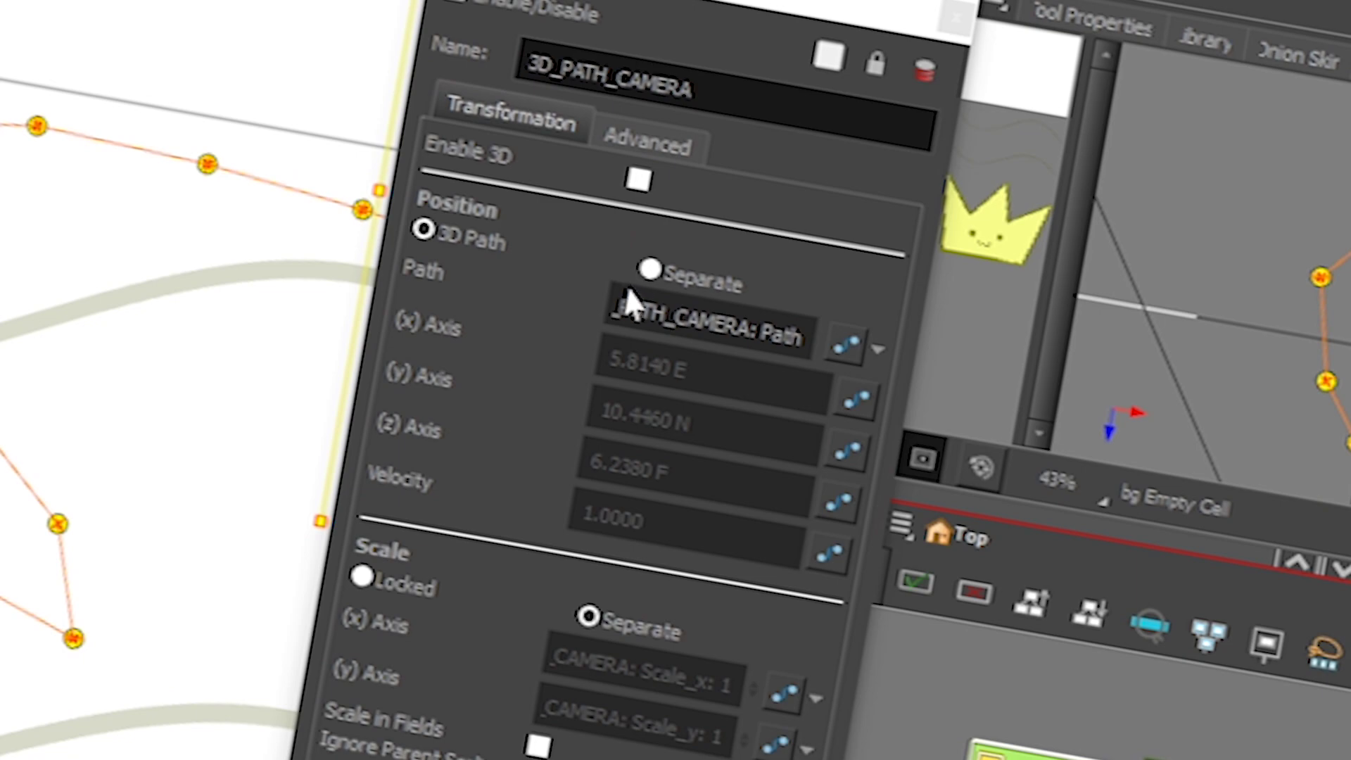
left_click(777, 163)
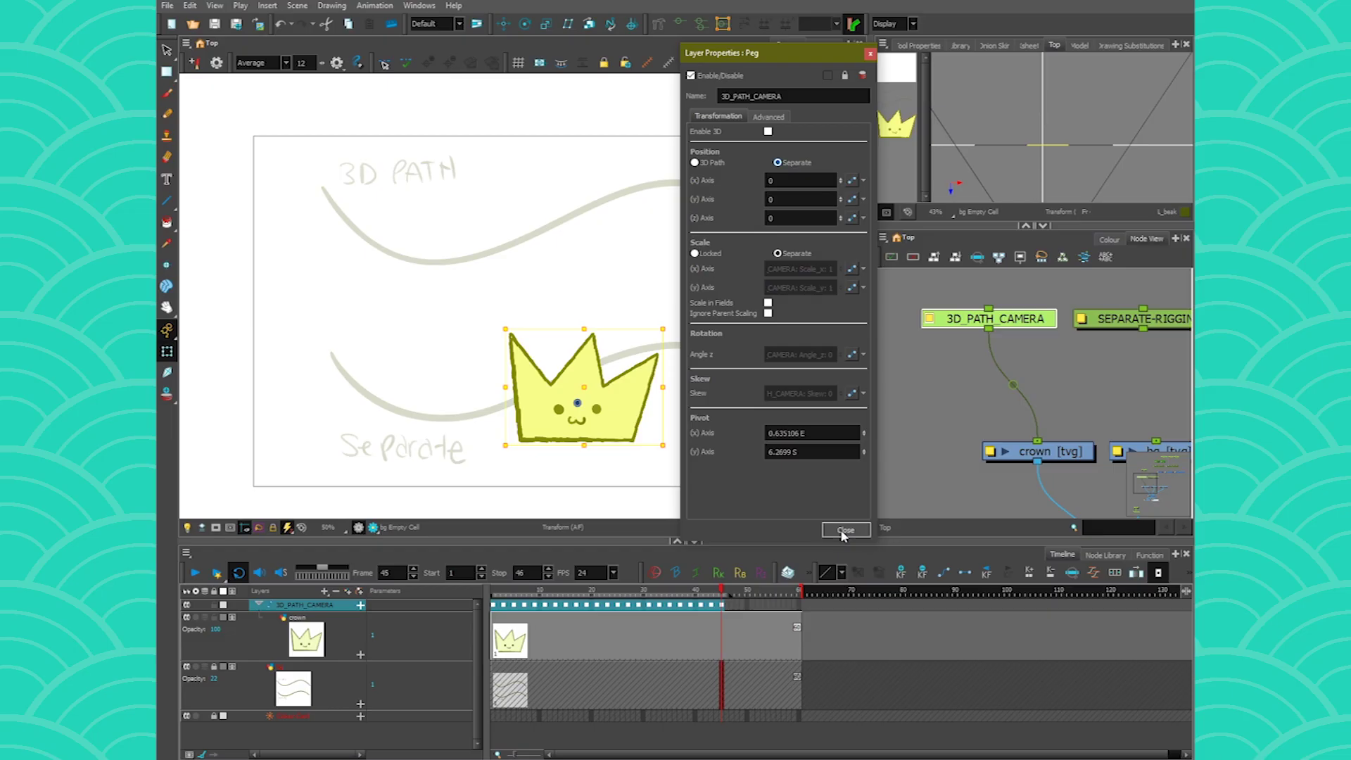
left_click(844, 530)
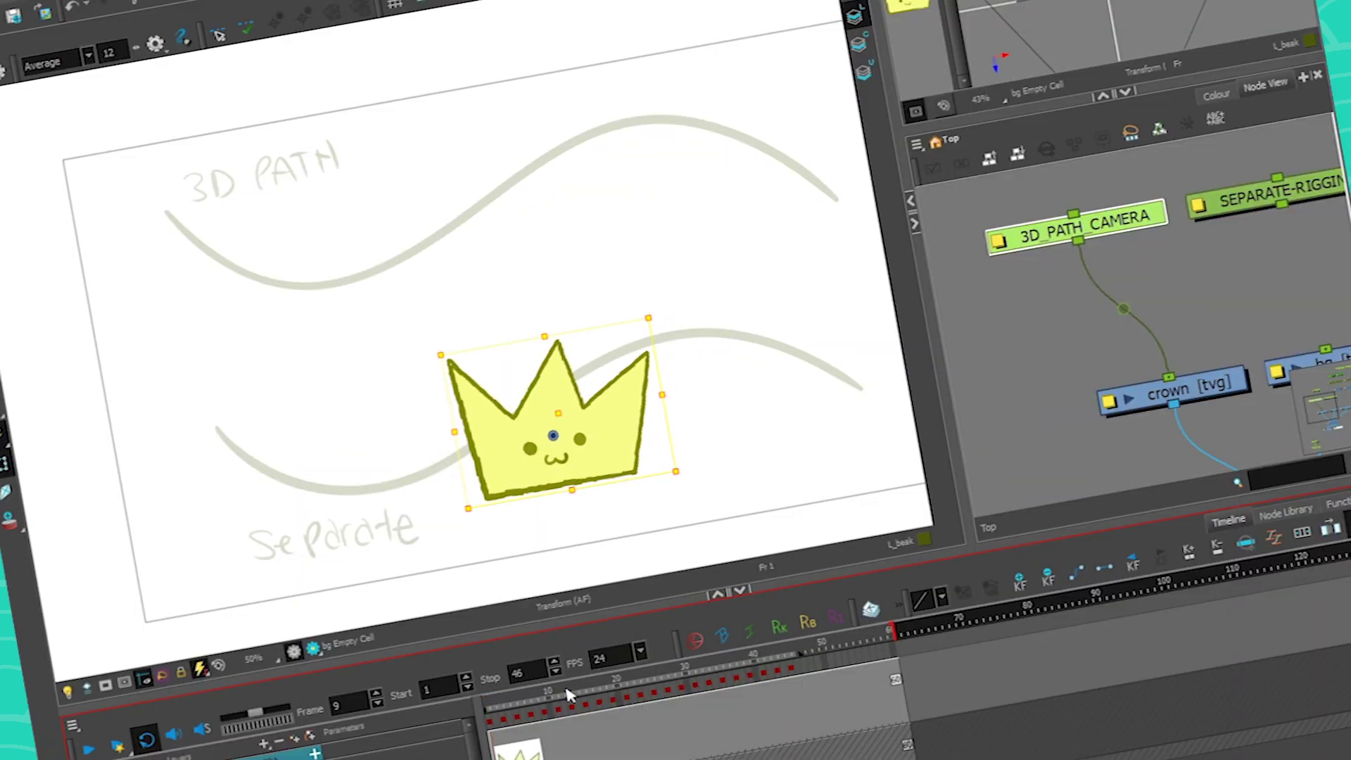
left_click(494, 592)
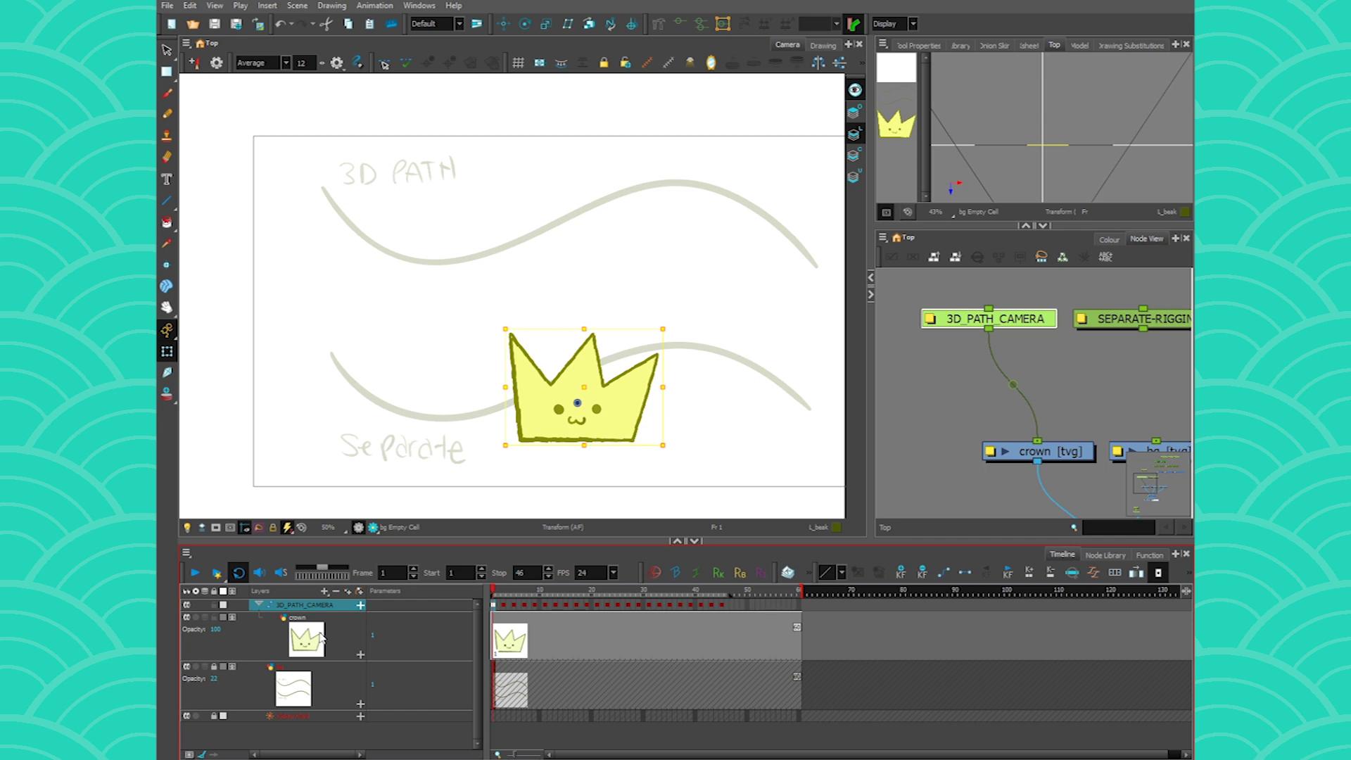
Toggle the Default Separate Position for Pegs setting in the preferences
key("ctrl+u")
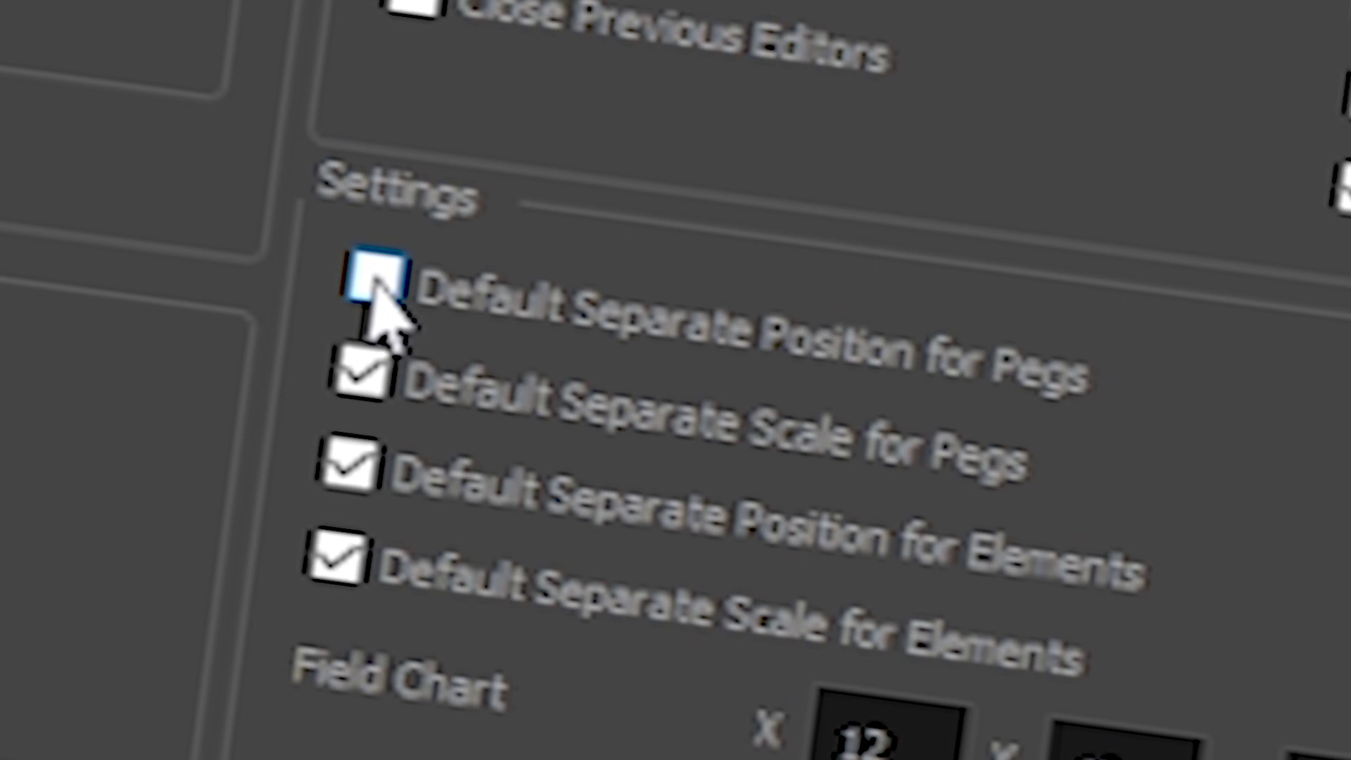
left_click(311, 181)
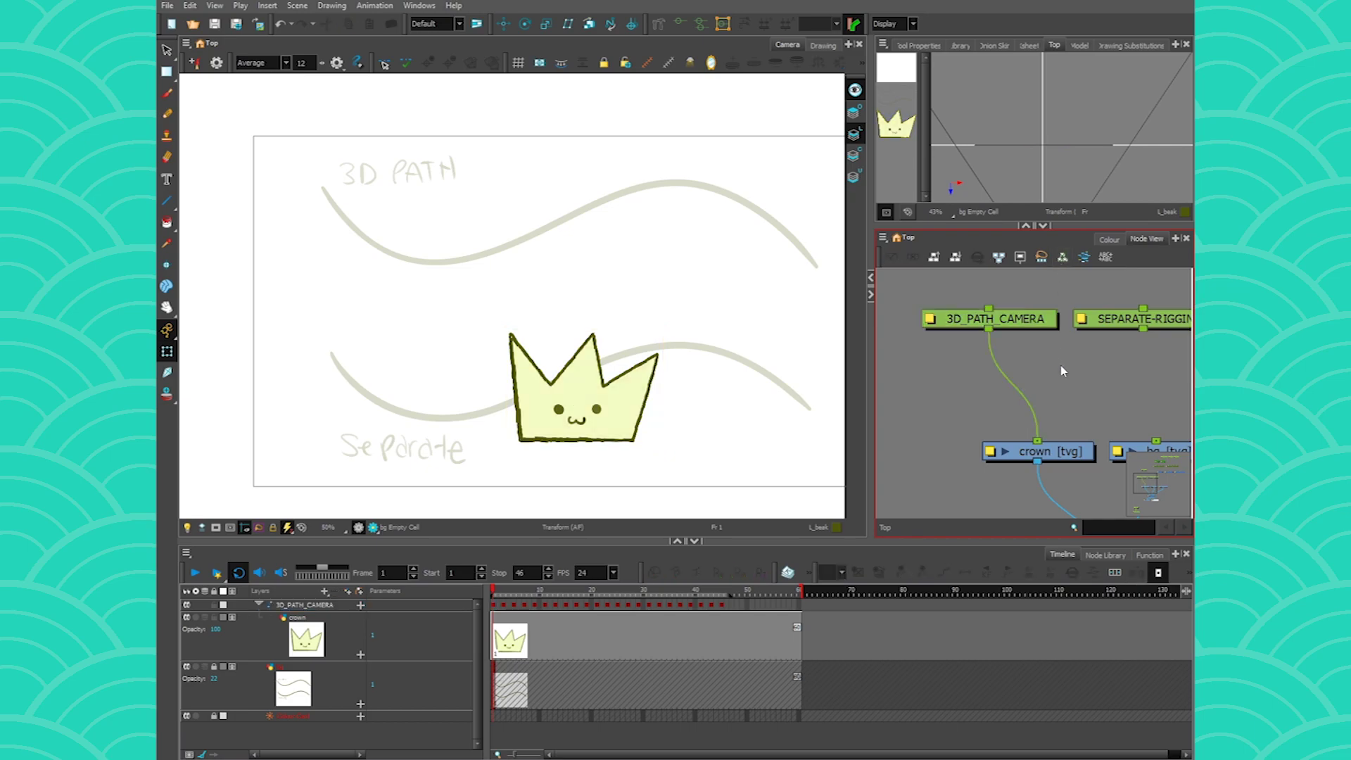
Examine the 3D Path and Separate mode options in Set Properties for Many Layers for all nodes, and select the SEPARATE-RIGGING peg
key("ctrl+a")
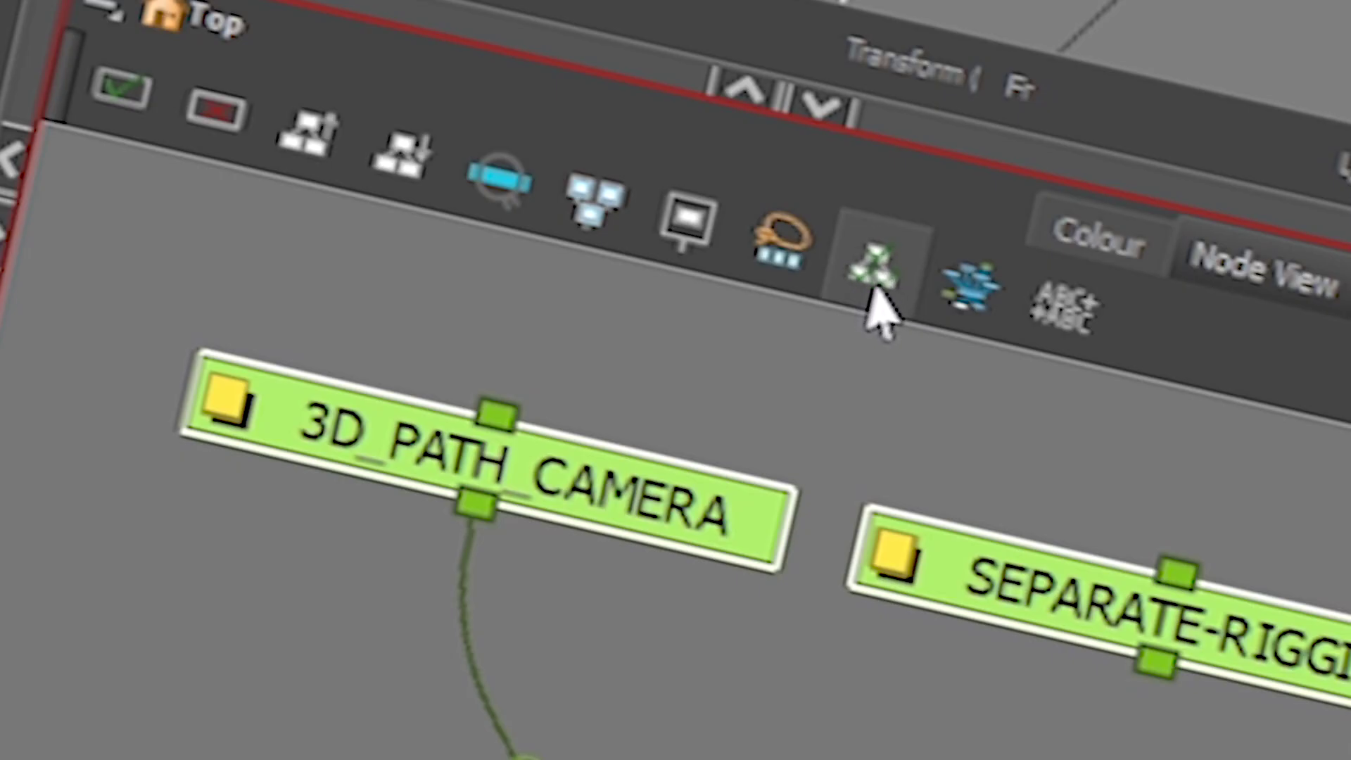
left_click(876, 310)
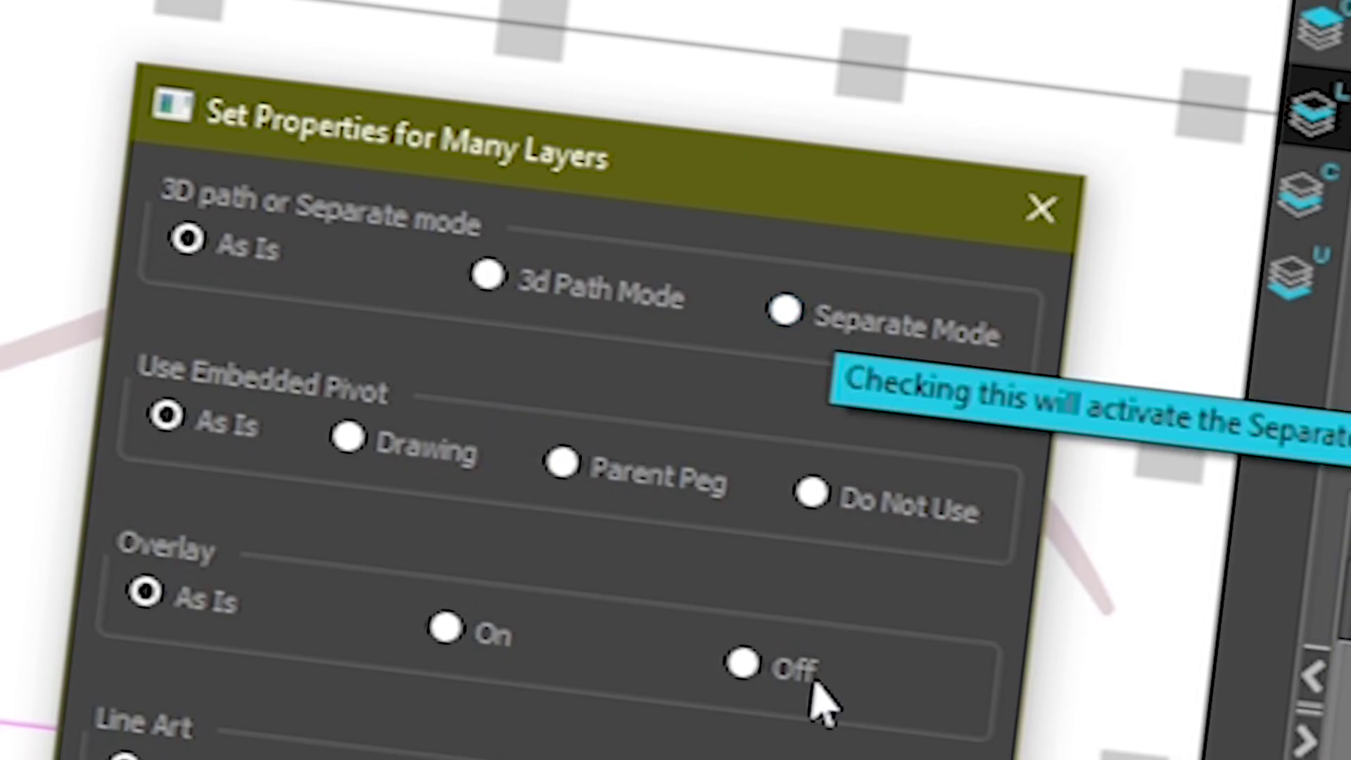
left_click(1037, 225)
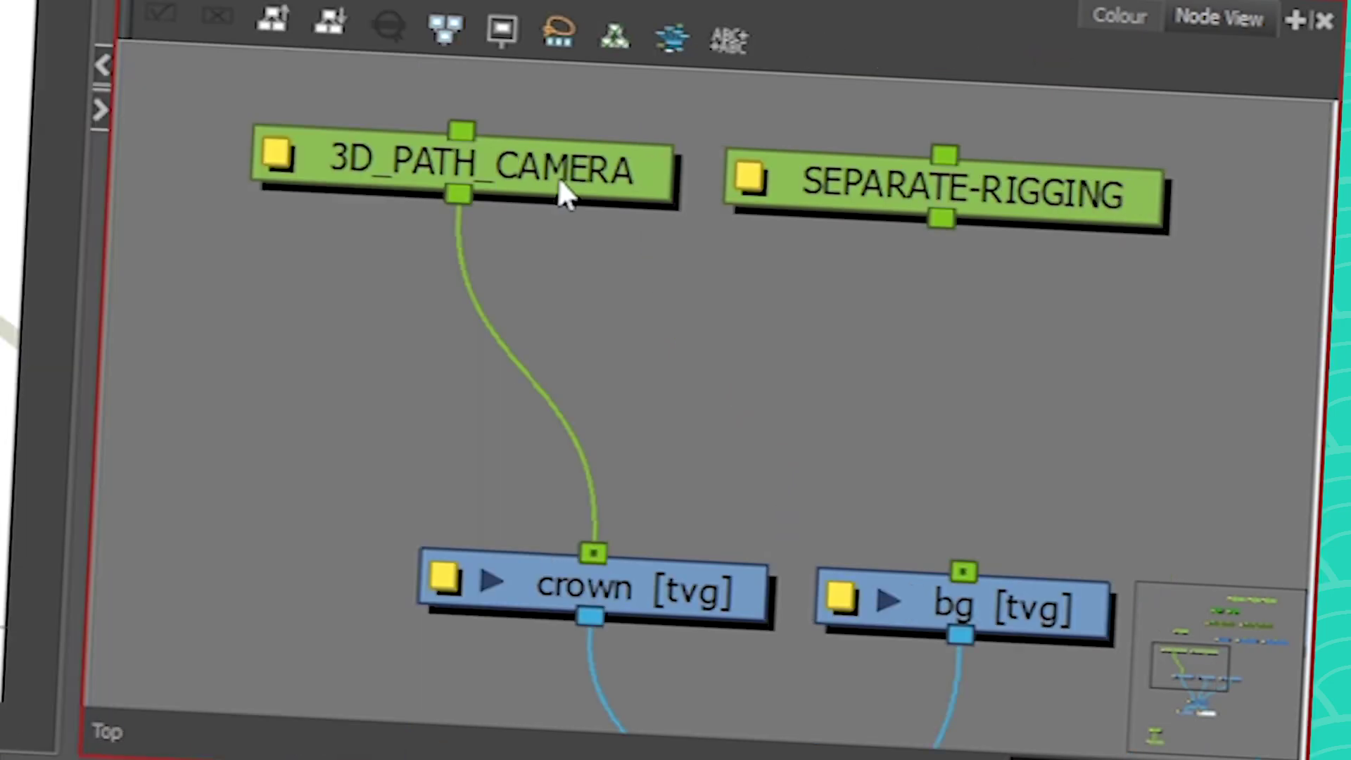
left_click(1016, 317)
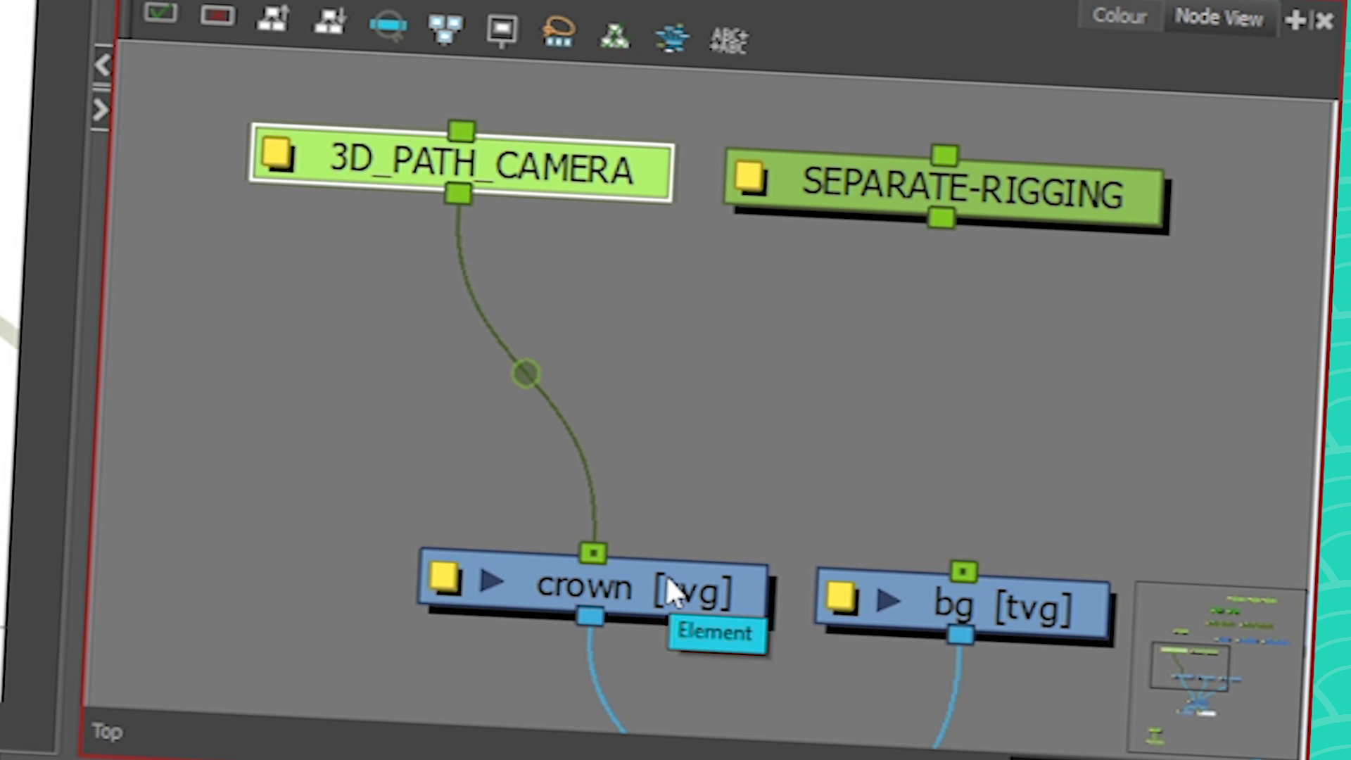
left_click(824, 211)
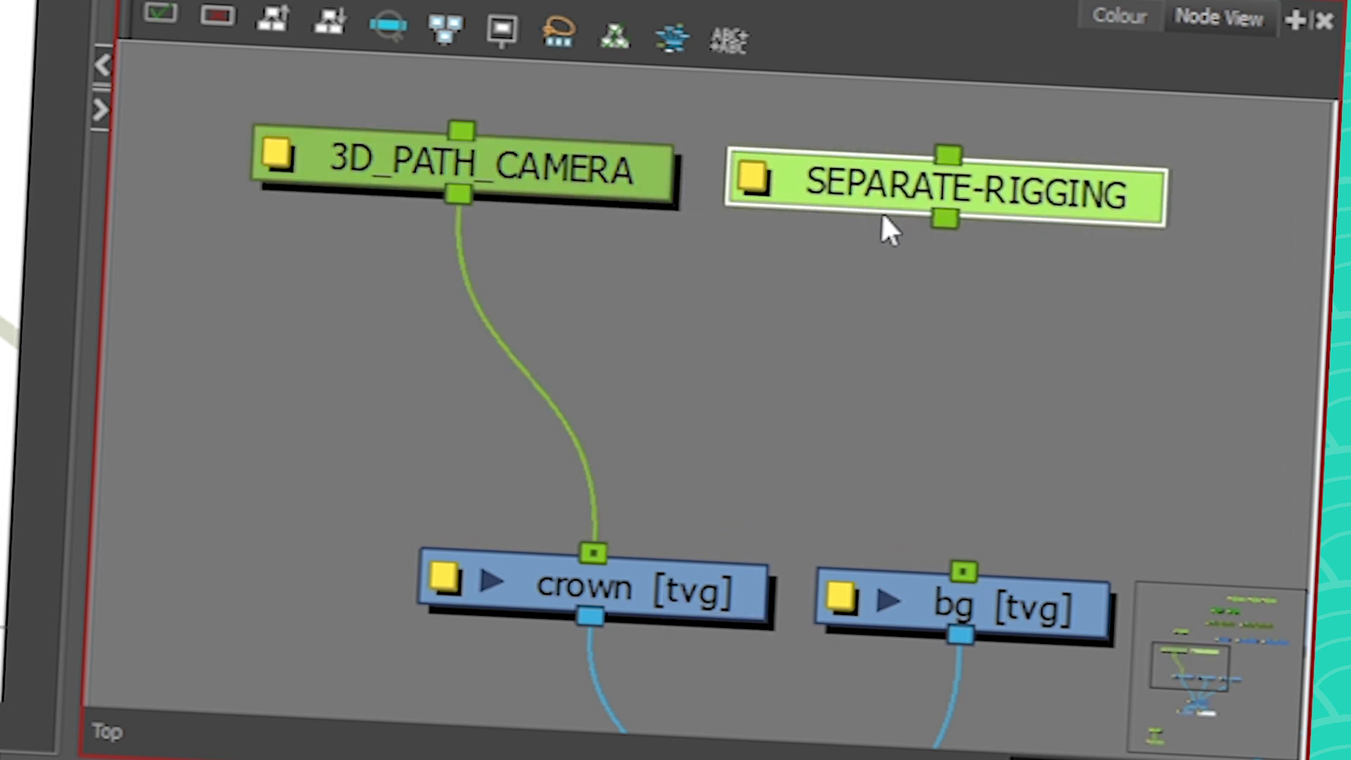